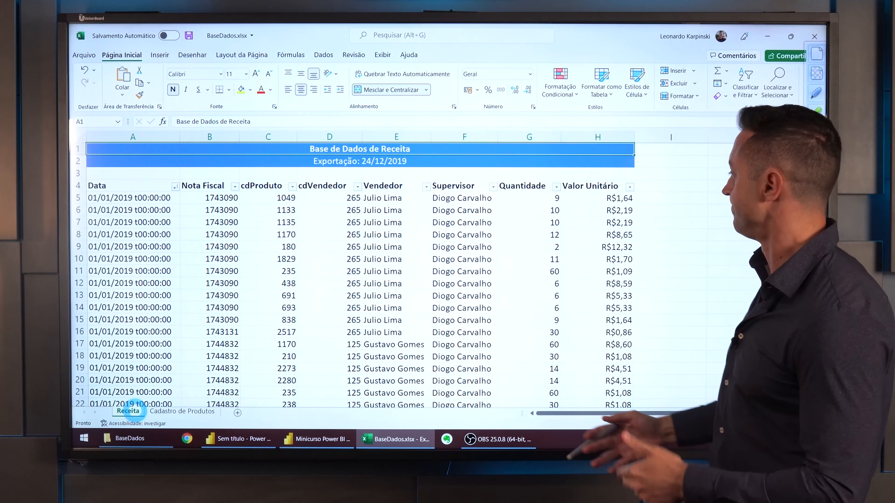
Look over the Cadastro de Produtos sheet of the workbook and return to the Receita sheet.
{"action": "left_click", "coordinate": [187, 411]}
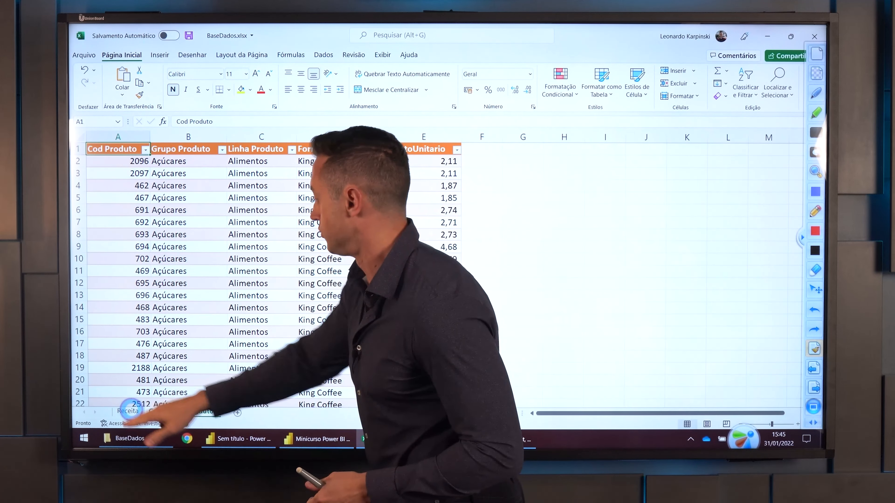
{"action": "left_click", "coordinate": [127, 411]}
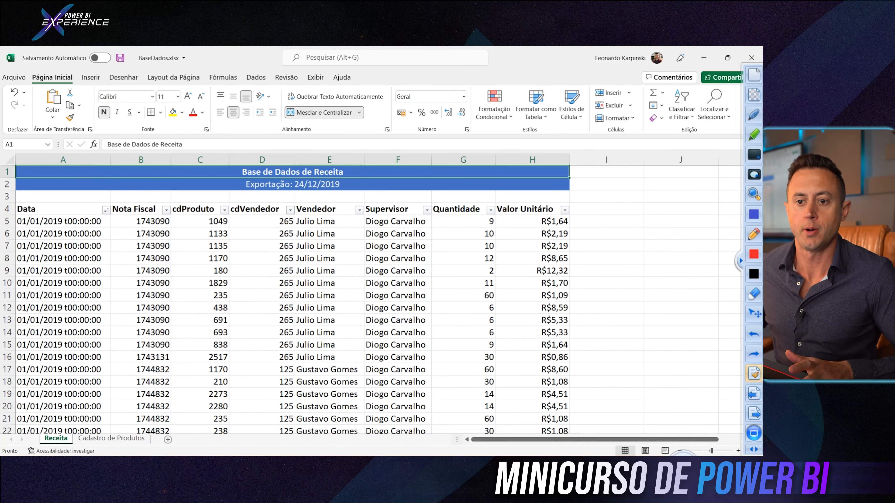
Switch to Power BI Desktop and browse the data source connectors offered in Obter Dados.
{"action": "left_click", "coordinate": [175, 464]}
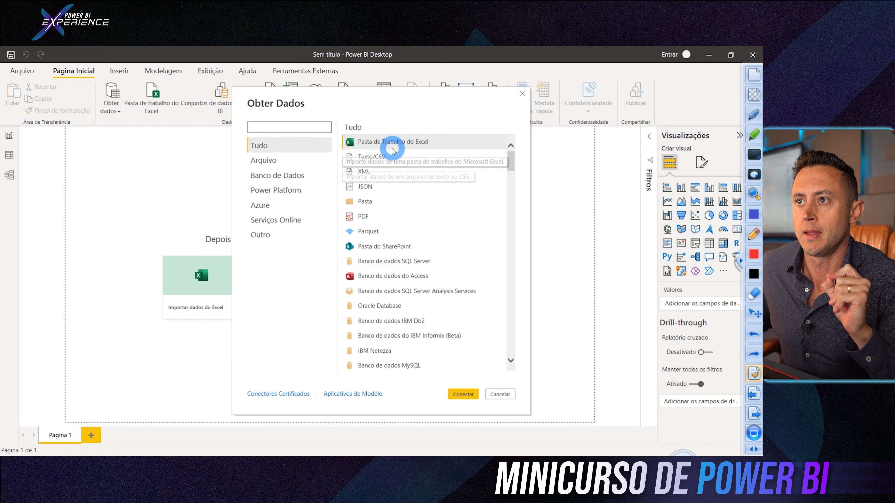
{"action": "left_click", "coordinate": [395, 161]}
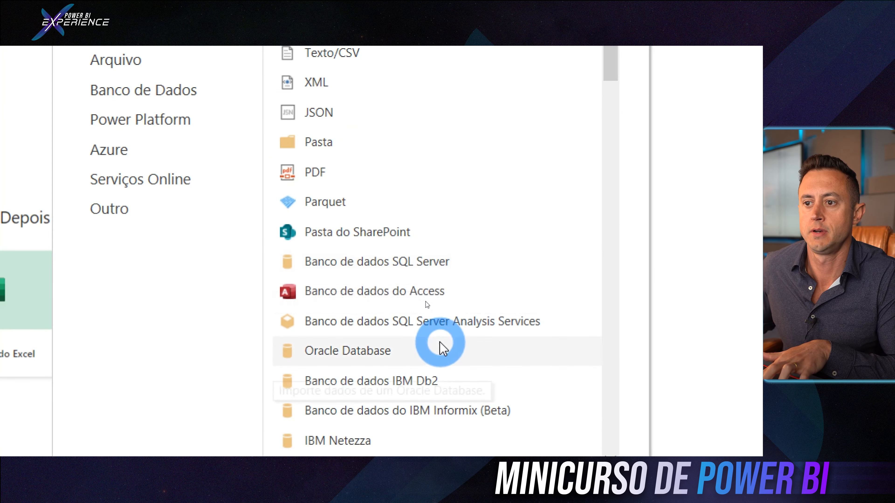
{"action": "scroll", "coordinate": [440, 317], "scroll_direction": "down", "scroll_amount": 5}
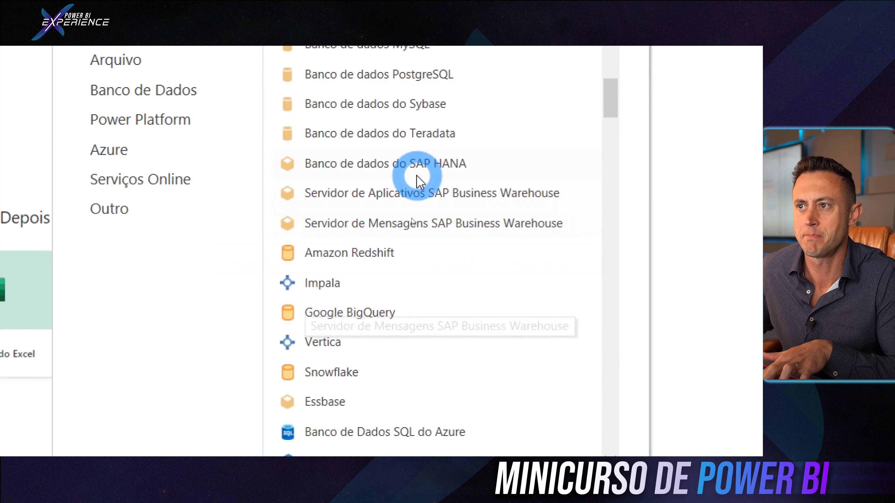
{"action": "scroll", "coordinate": [409, 274], "scroll_direction": "down", "scroll_amount": 2}
{"action": "scroll", "coordinate": [409, 274], "scroll_direction": "down", "scroll_amount": 5}
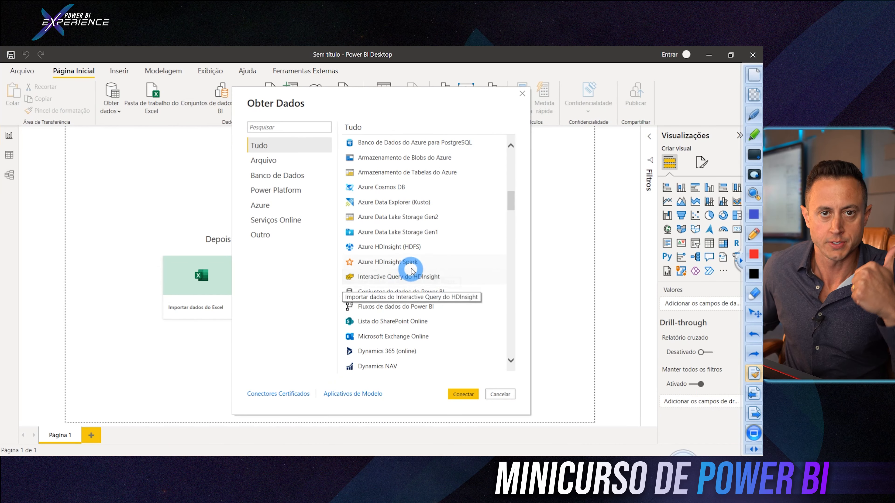
{"action": "scroll", "coordinate": [419, 261], "scroll_direction": "up", "scroll_amount": 10}
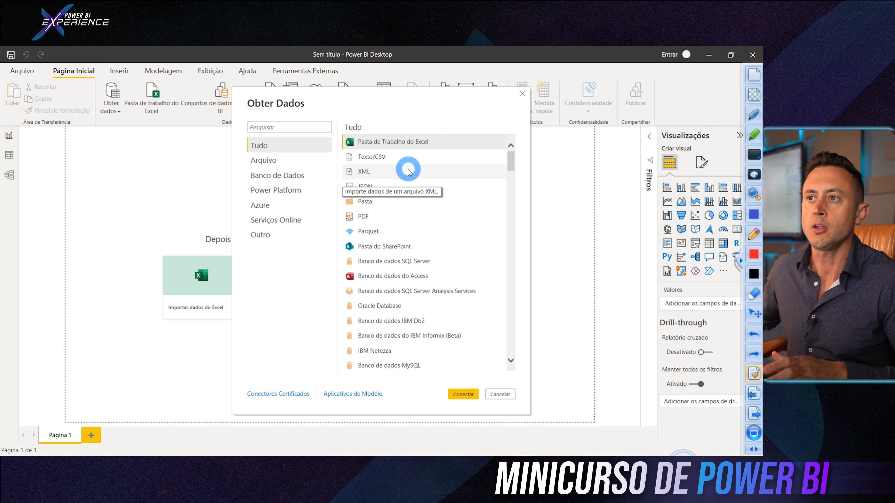
Connect to the Excel workbook BaseDados.xlsx in the BaseDados folder and choose the Cadastro de Produtos and Receita sheets for transformation.
{"action": "left_click", "coordinate": [378, 143]}
{"action": "left_click", "coordinate": [378, 143]}
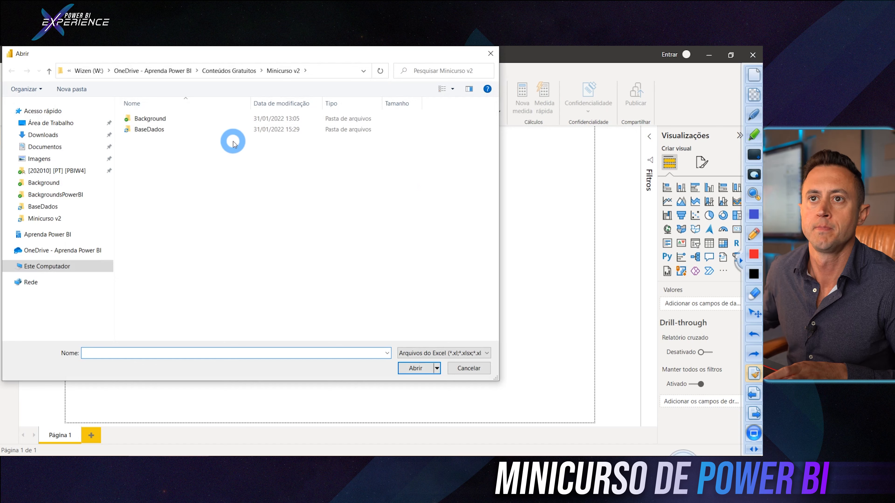
{"action": "double_click", "coordinate": [160, 130]}
{"action": "double_click", "coordinate": [157, 119]}
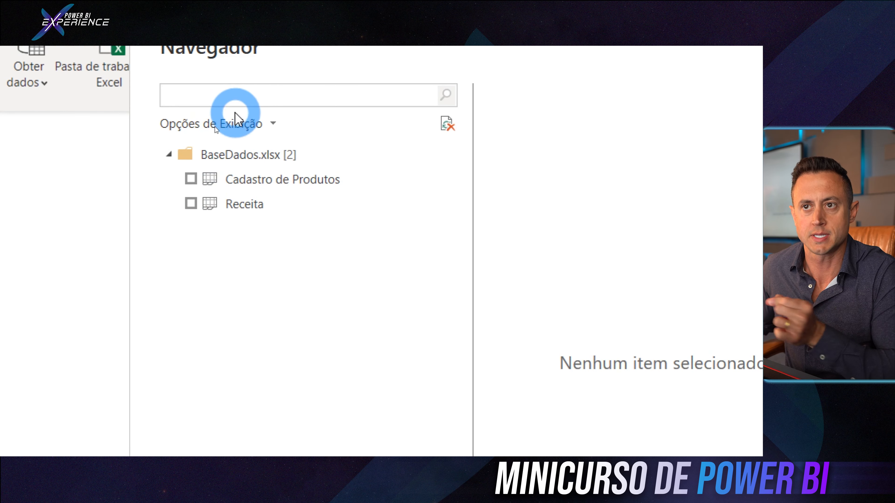
{"action": "left_click", "coordinate": [205, 178]}
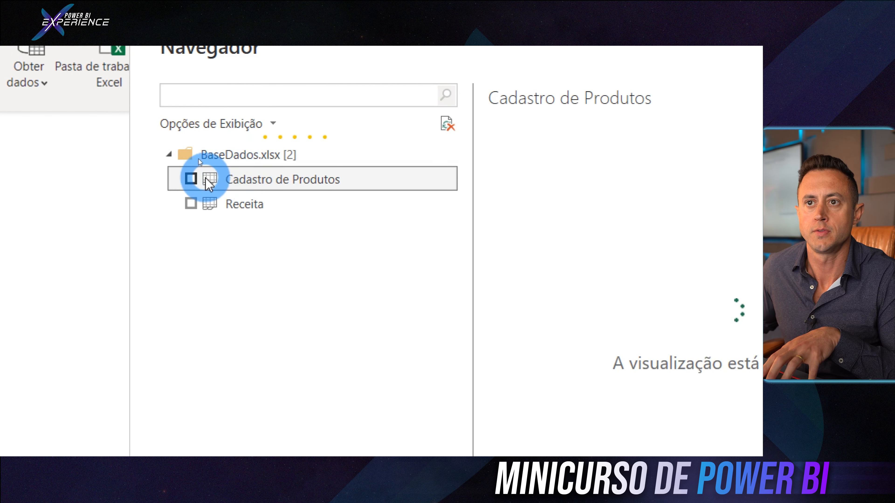
{"action": "left_click", "coordinate": [191, 203]}
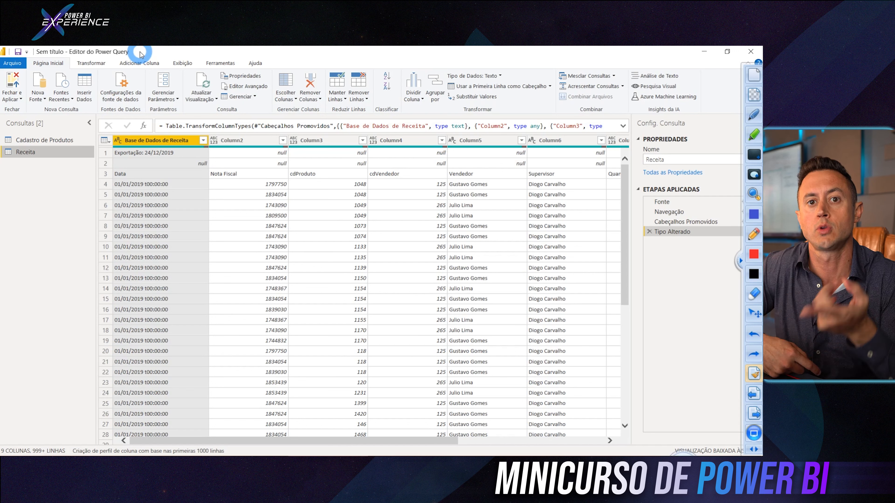
Enlarge the Power Query editor's display so the Receita preview is easier to read.
{"action": "left_click_drag", "start_coordinate": [140, 53], "coordinate": [239, 140]}
{"action": "double_click", "coordinate": [237, 138]}
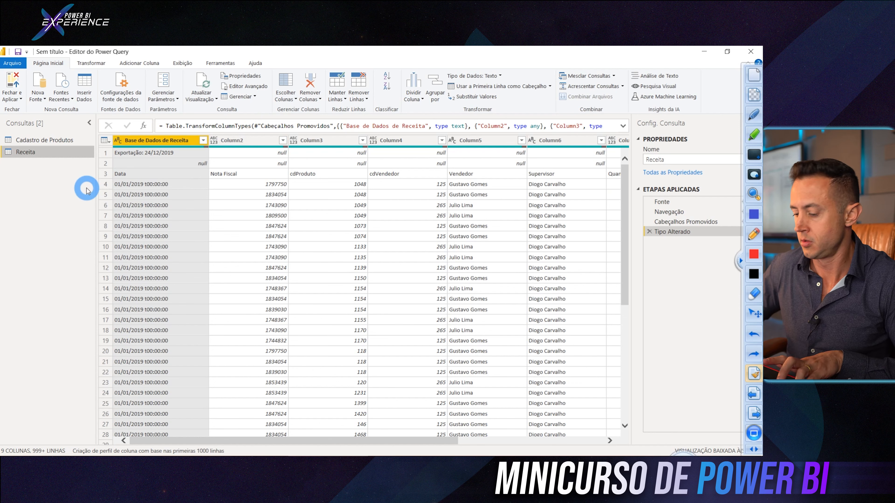
{"action": "key", "text": "ctrl+plus"}
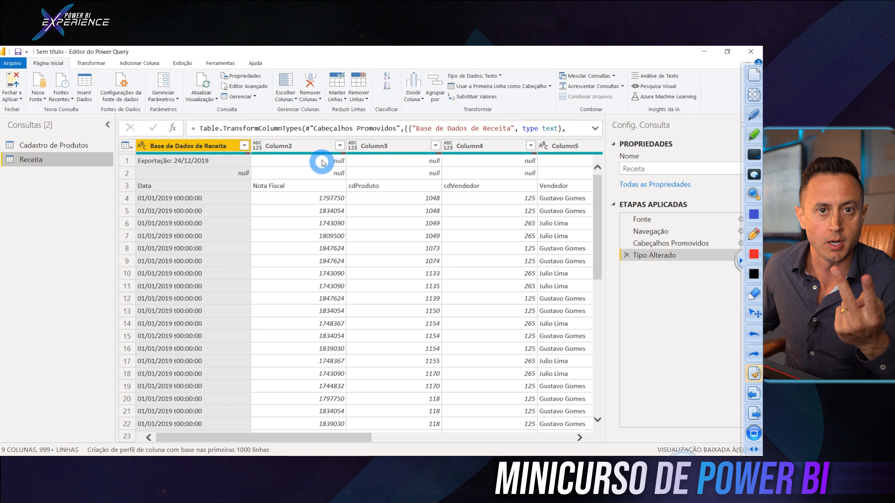
{"action": "left_click", "coordinate": [127, 186]}
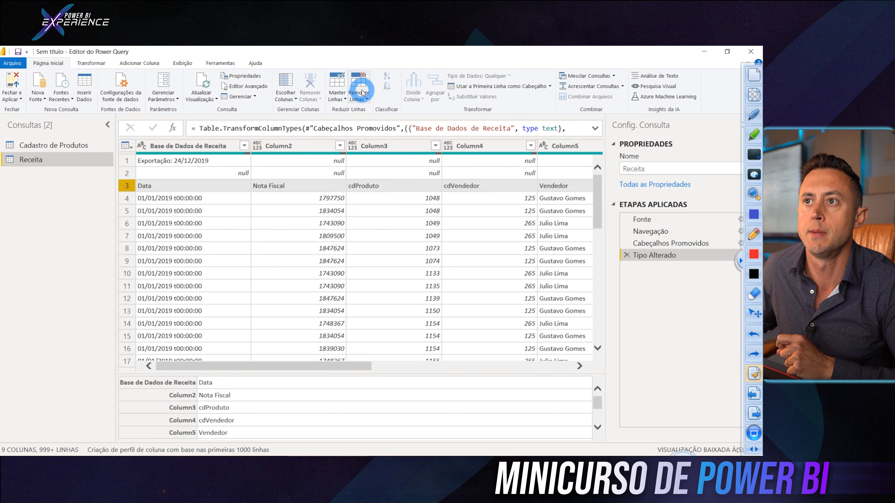
{"action": "left_click", "coordinate": [365, 100]}
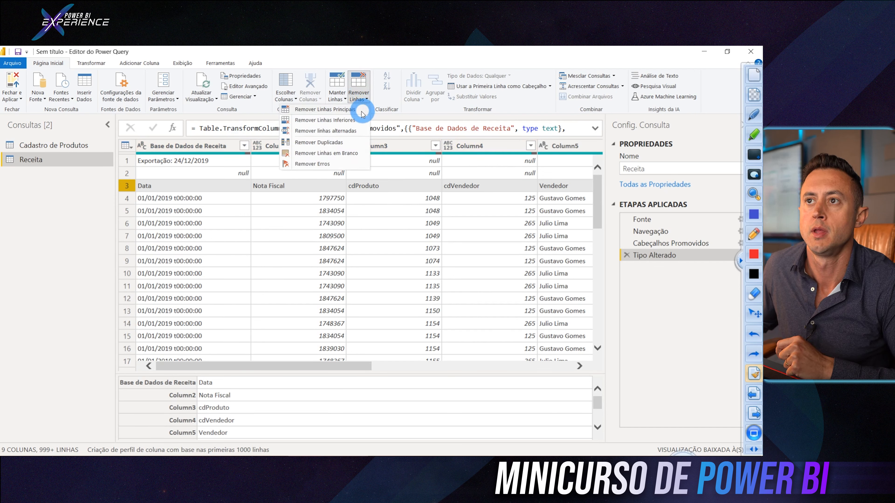
{"action": "left_click", "coordinate": [328, 109]}
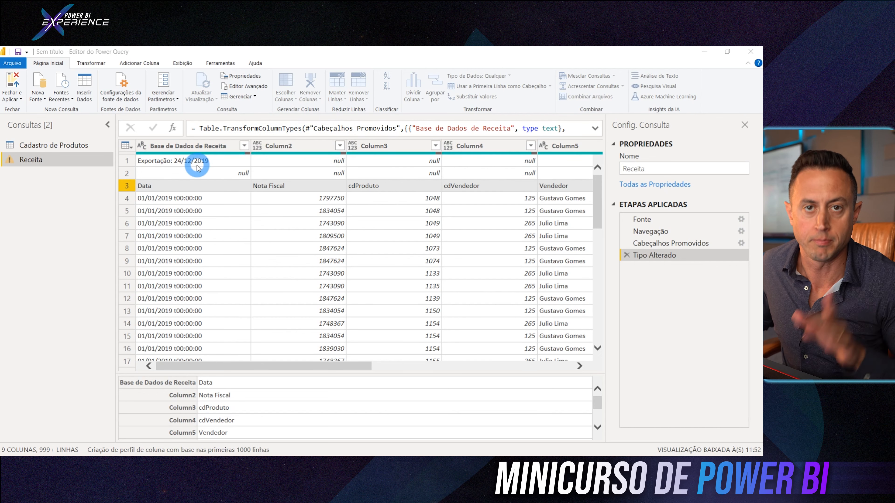
{"action": "key", "text": "Escape"}
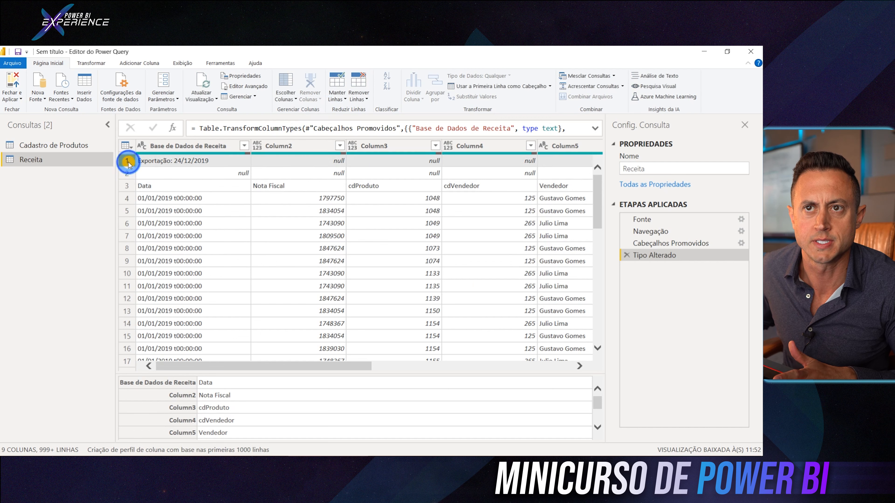
Examine the Receita preview's first rows, its column headers and some of its cells.
{"action": "left_click", "coordinate": [128, 162]}
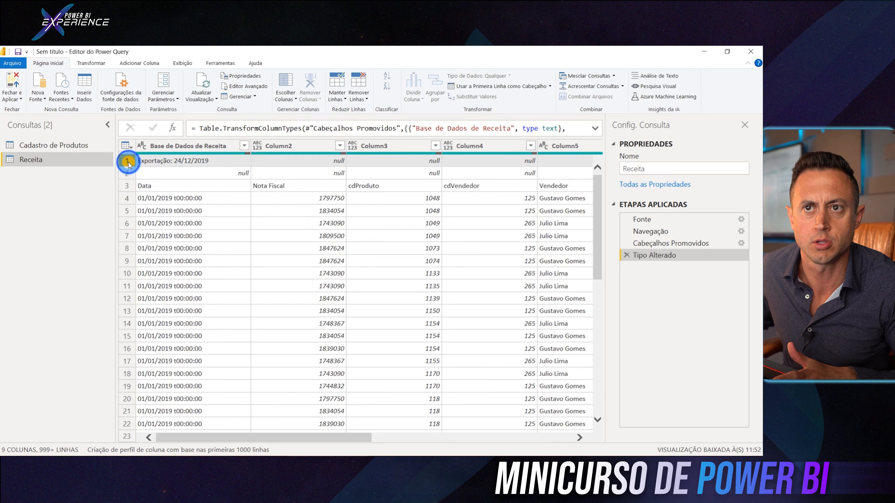
{"action": "left_click", "coordinate": [229, 177]}
{"action": "left_click", "coordinate": [214, 207]}
{"action": "left_click", "coordinate": [230, 187]}
{"action": "left_click", "coordinate": [229, 146]}
{"action": "left_click", "coordinate": [299, 151]}
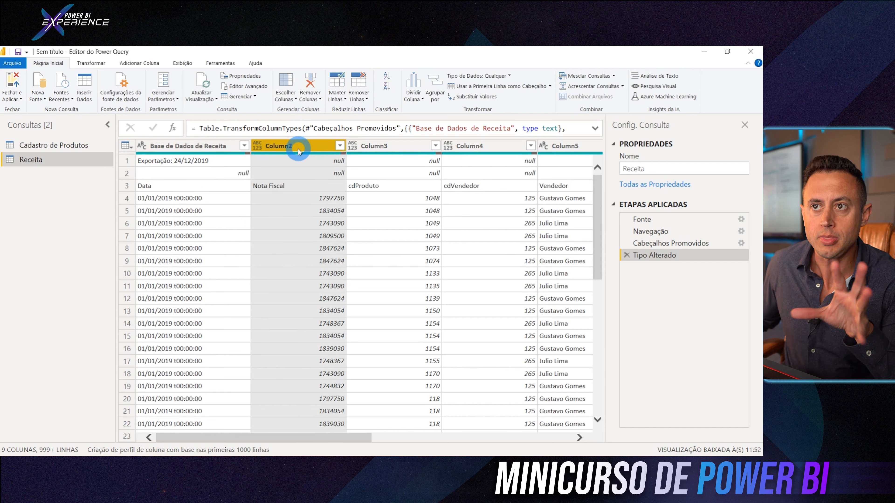
{"action": "left_click", "coordinate": [189, 146]}
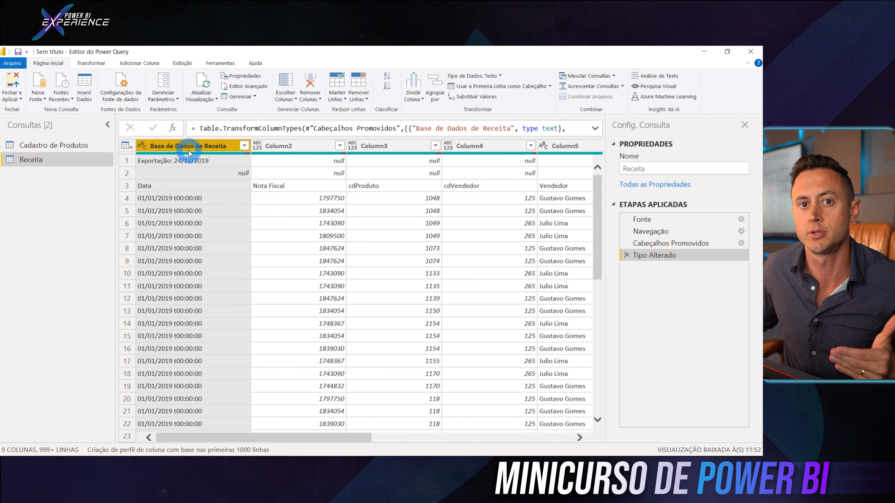
{"action": "left_click", "coordinate": [199, 211]}
{"action": "left_click", "coordinate": [281, 212]}
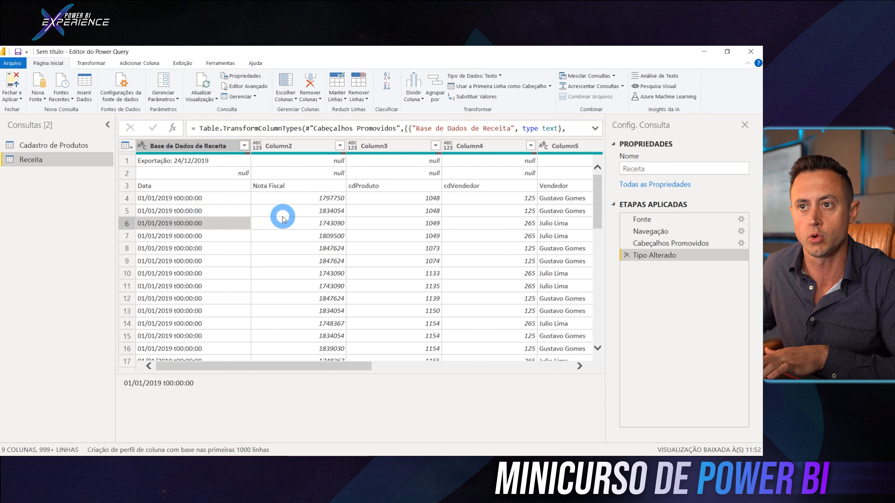
{"action": "left_click", "coordinate": [211, 145]}
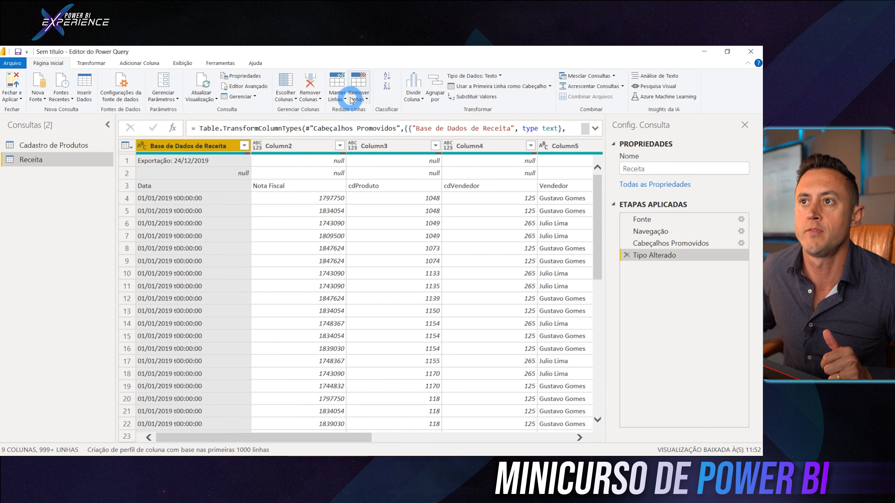
Remove the top 2 rows from the Receita query.
{"action": "left_click", "coordinate": [356, 95]}
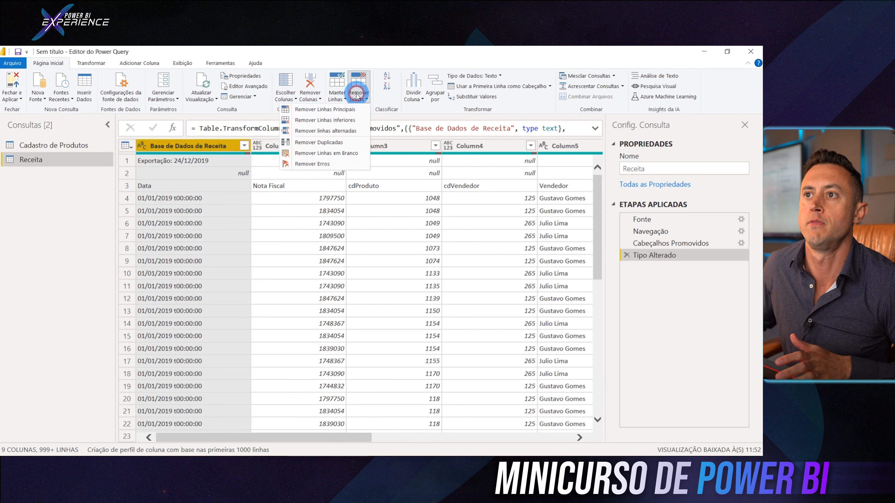
{"action": "left_click", "coordinate": [323, 110]}
{"action": "type", "text": "2"}
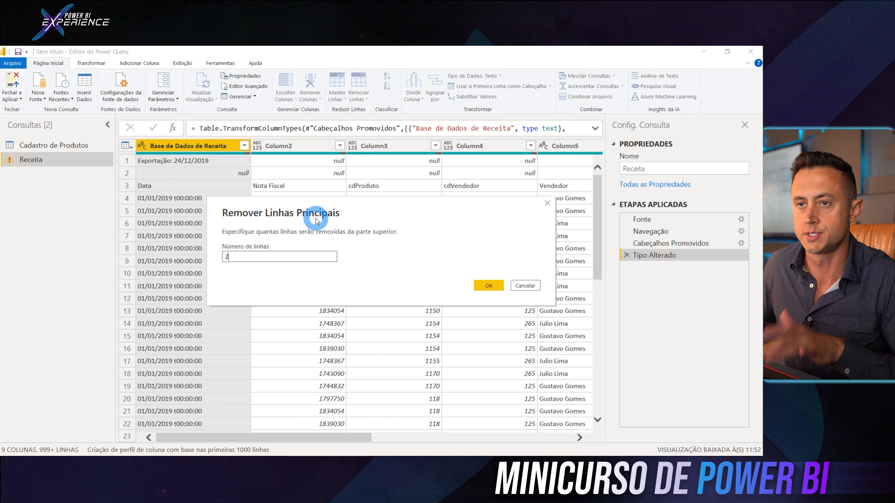
{"action": "left_click", "coordinate": [485, 287]}
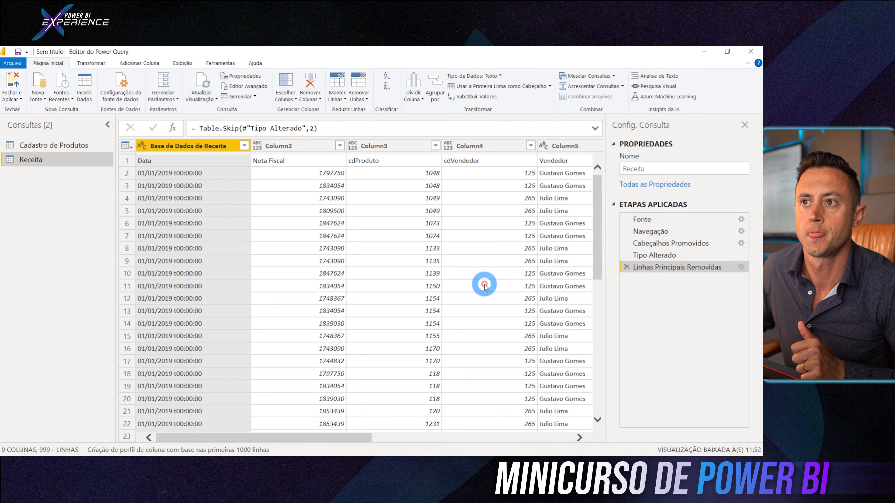
Use the first row of the Receita query as column headers.
{"action": "left_click", "coordinate": [125, 160]}
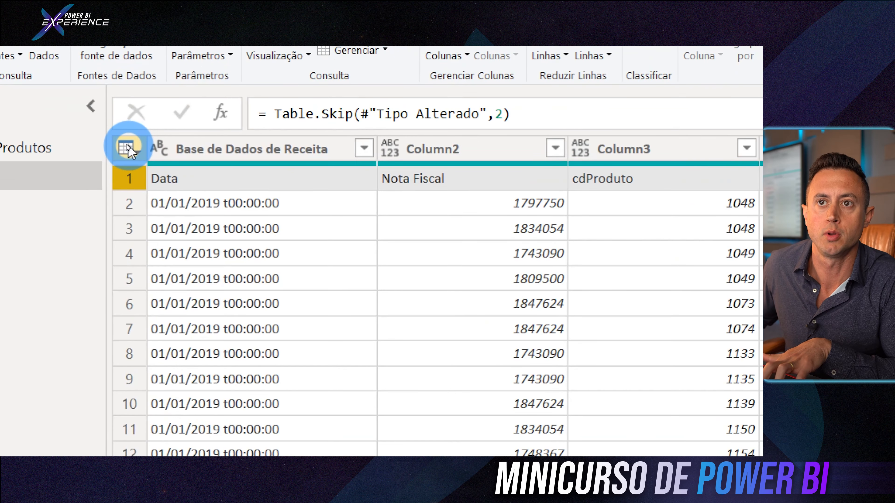
{"action": "left_click", "coordinate": [125, 145]}
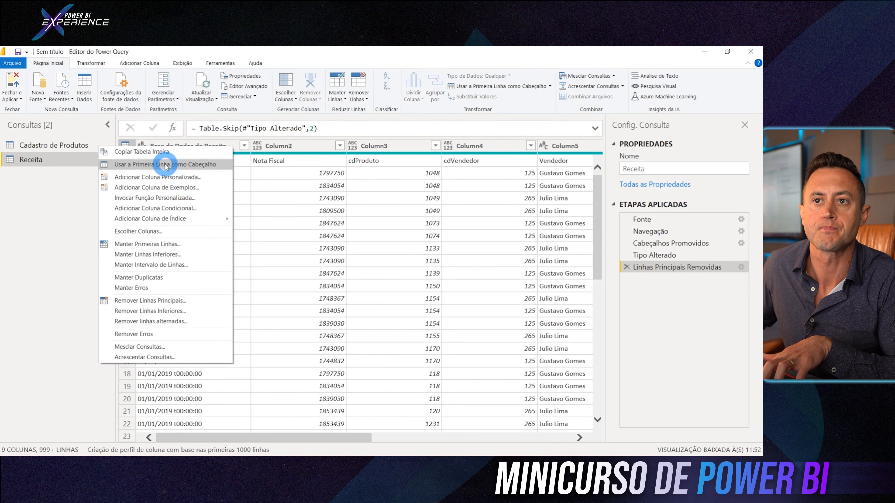
{"action": "left_click", "coordinate": [166, 165]}
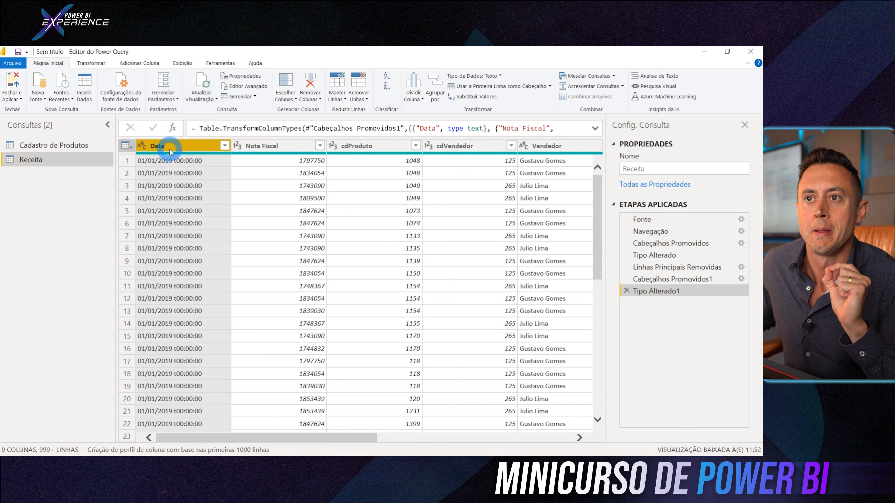
Delete the applied steps Tipo Alterado1 and Cabeçalhos Promovidos1 from the Receita query.
{"action": "mouse_move", "coordinate": [174, 156]}
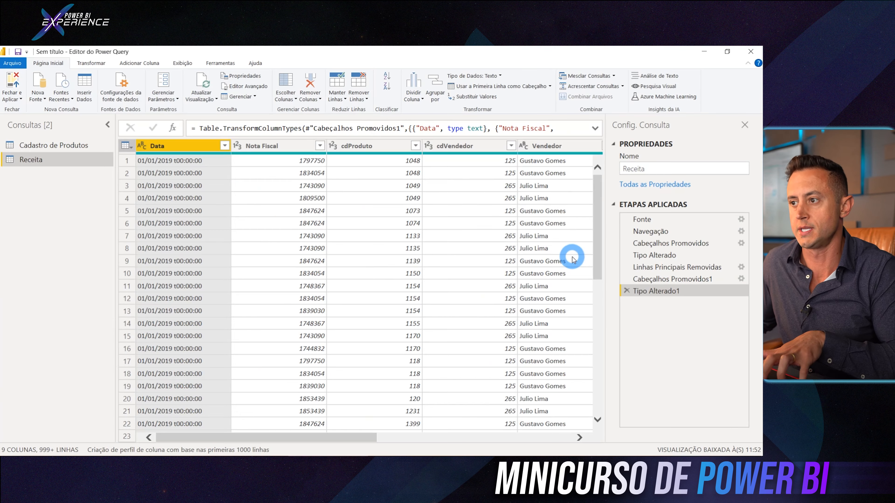
{"action": "left_click", "coordinate": [627, 291]}
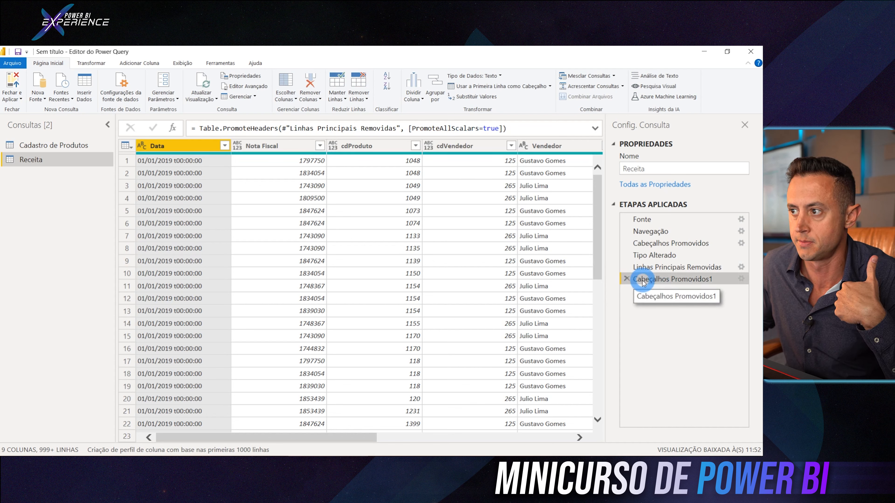
{"action": "left_click", "coordinate": [627, 278]}
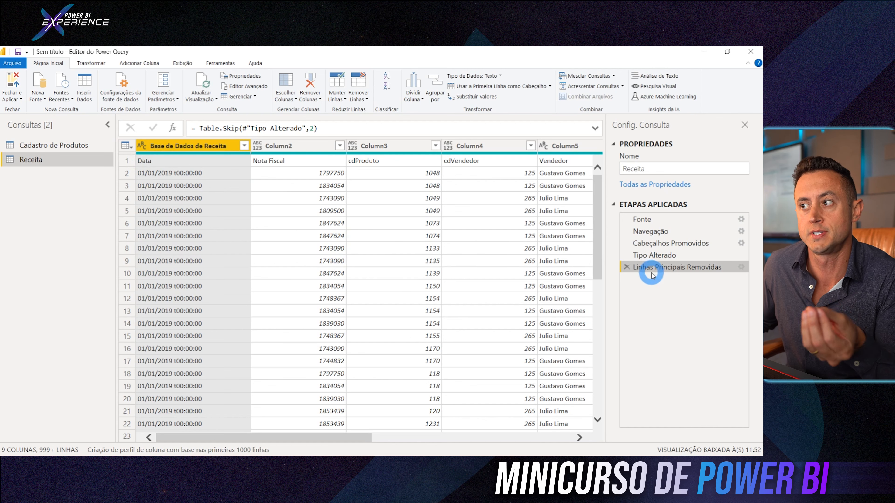
Review the Receita query's data at the applied steps from Navegação to Linhas Principais Removidas.
{"action": "left_click", "coordinate": [652, 244]}
{"action": "left_click", "coordinate": [663, 232]}
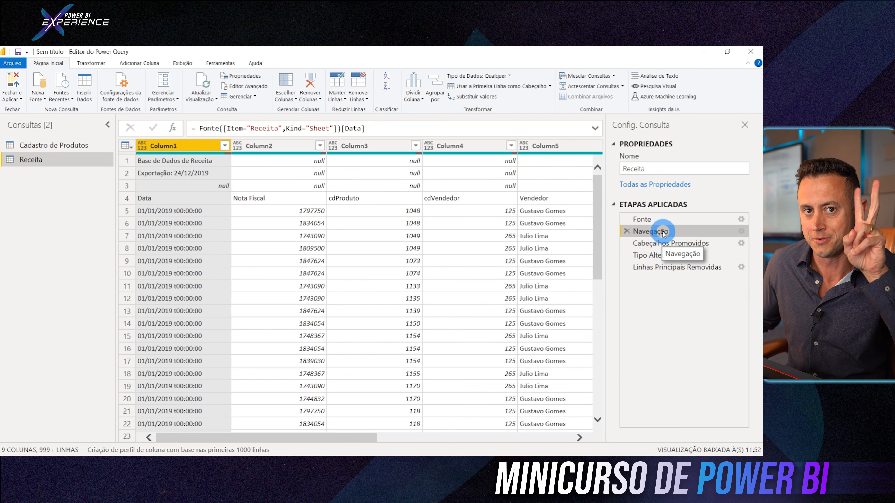
{"action": "left_click", "coordinate": [657, 255]}
{"action": "left_click", "coordinate": [669, 268]}
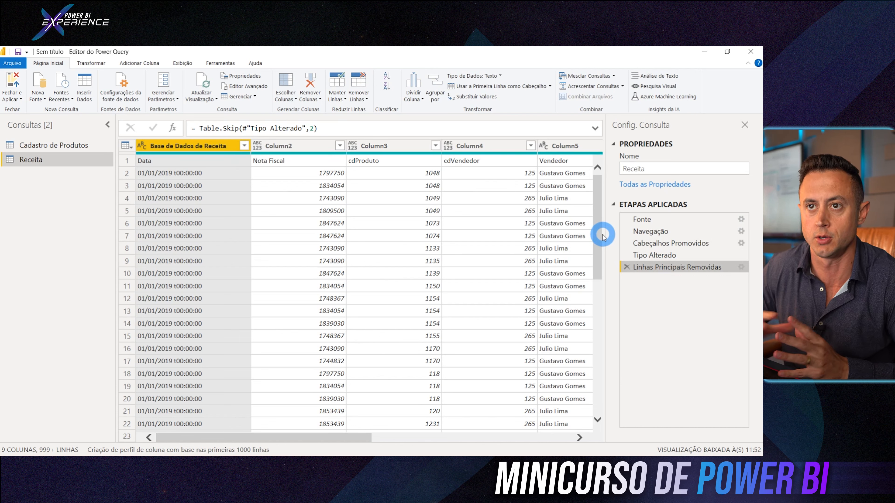
Promote the first row of the Receita query to column headers again.
{"action": "left_click", "coordinate": [125, 146]}
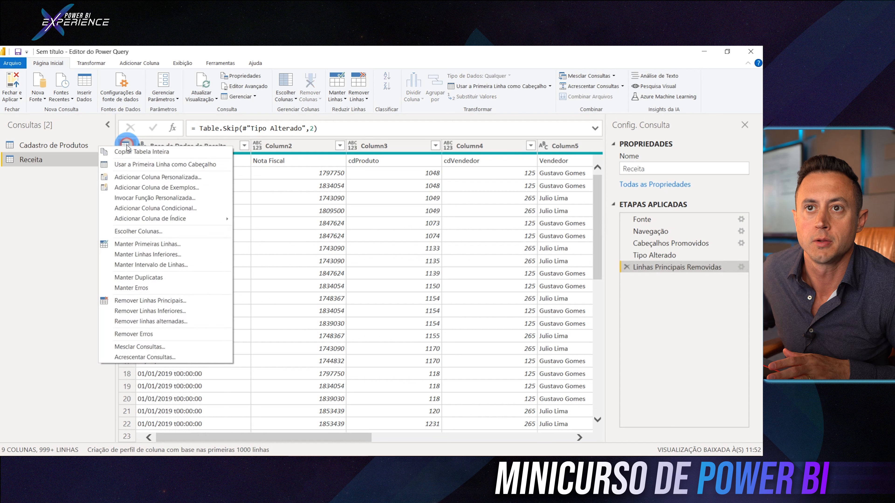
{"action": "left_click", "coordinate": [141, 163]}
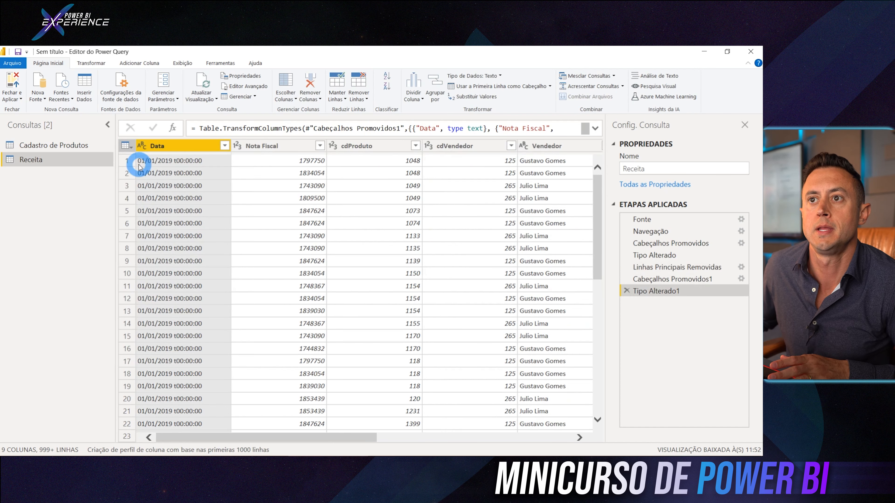
Try to change the Data column's type to Data, replacing the current conversion, and inspect the first row's error details.
{"action": "left_click", "coordinate": [391, 146]}
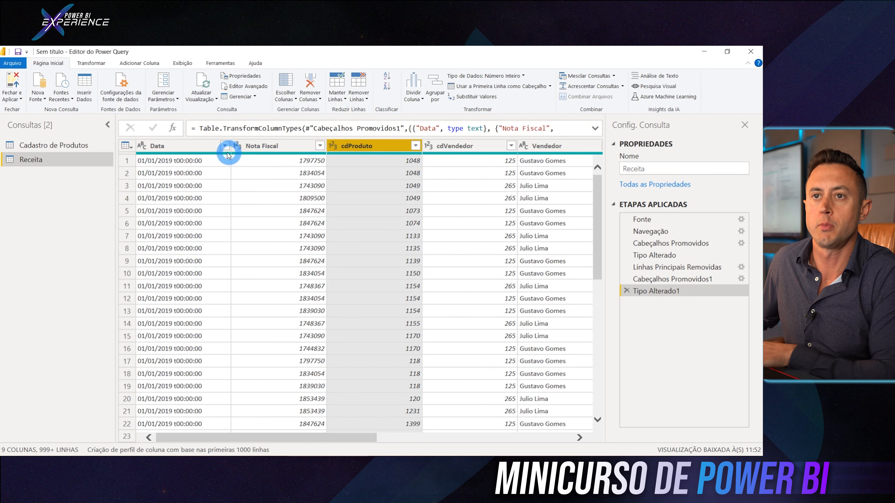
{"action": "left_click", "coordinate": [161, 148]}
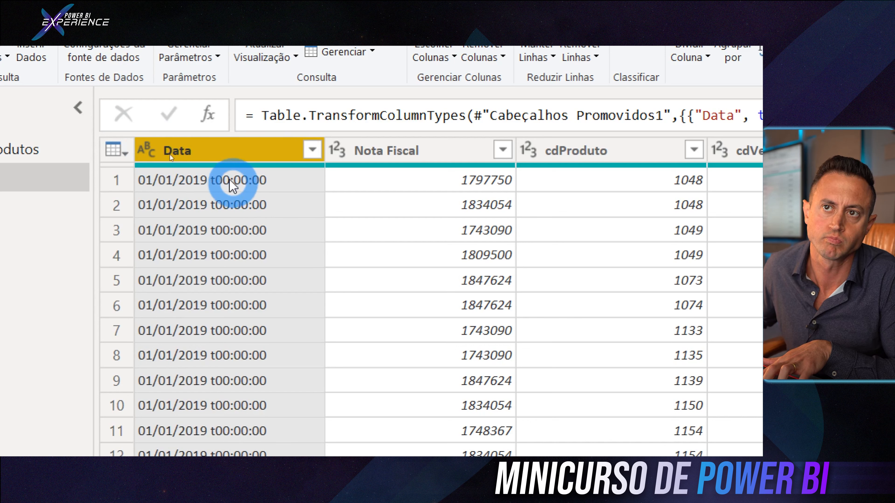
{"action": "left_click", "coordinate": [144, 148]}
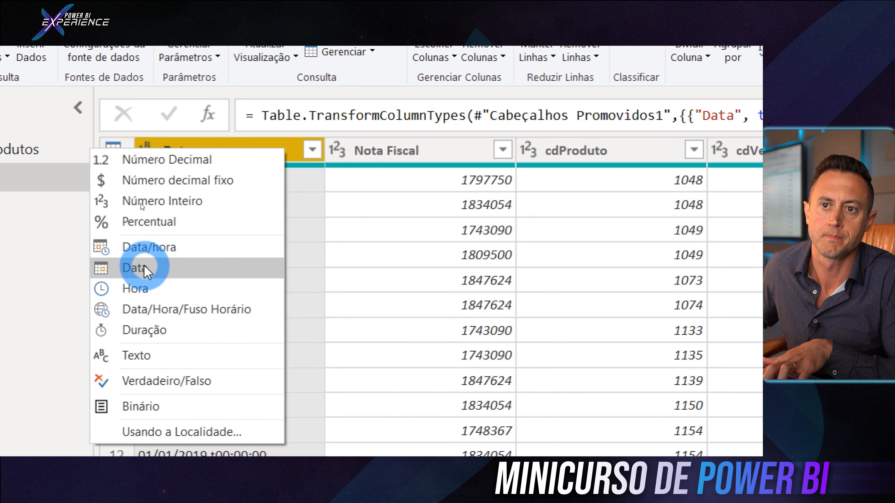
{"action": "left_click", "coordinate": [134, 268]}
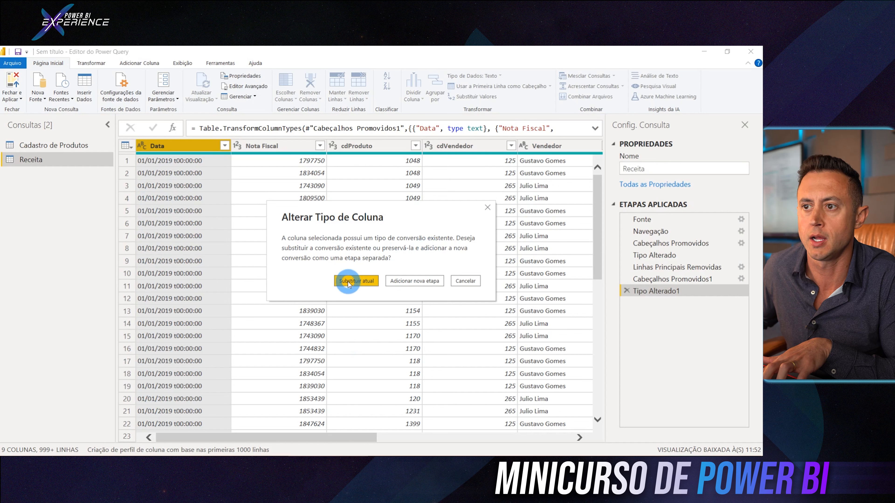
{"action": "left_click", "coordinate": [353, 282]}
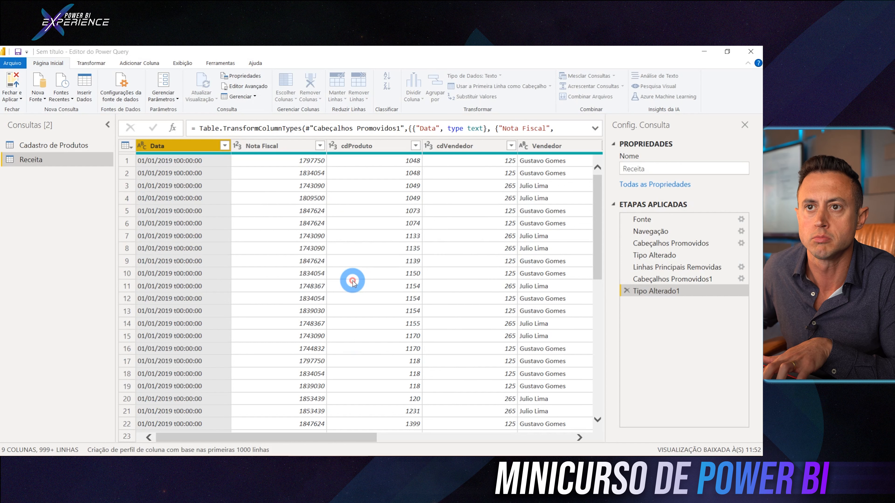
{"action": "left_click", "coordinate": [179, 159]}
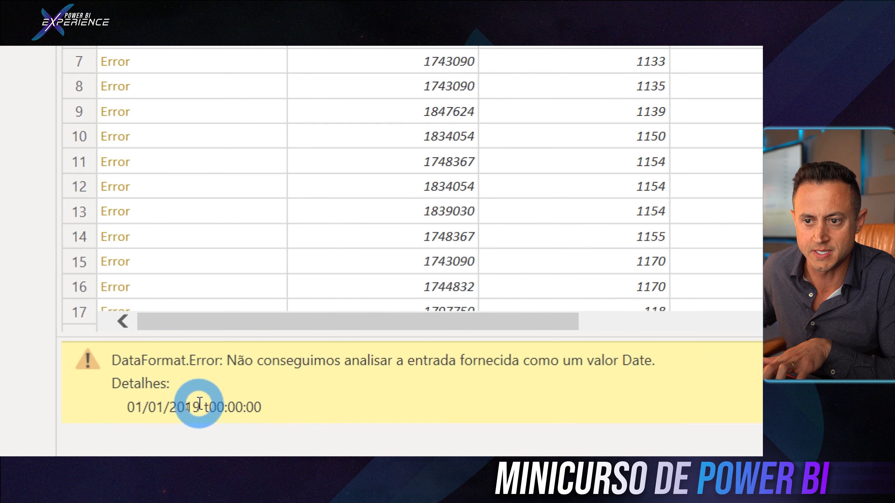
{"action": "double_click", "coordinate": [211, 405]}
{"action": "left_click", "coordinate": [211, 406]}
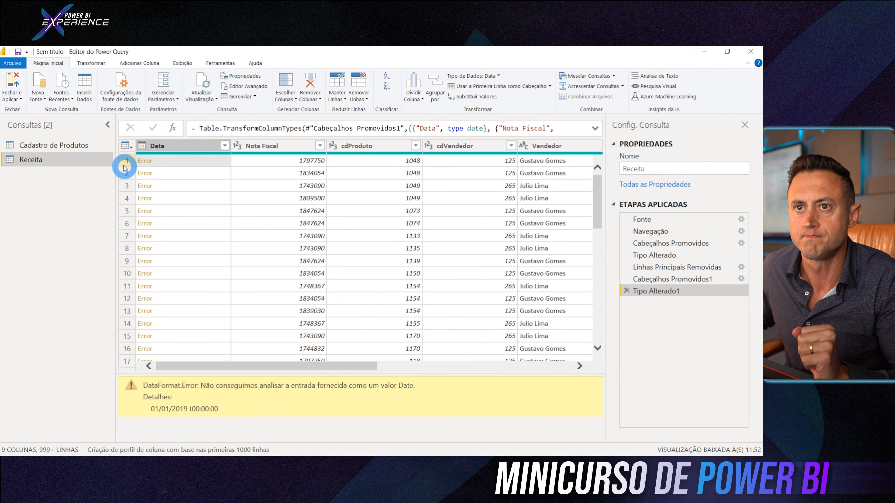
Set the Data column's type back to Texto, replacing the current conversion.
{"action": "left_click", "coordinate": [141, 146]}
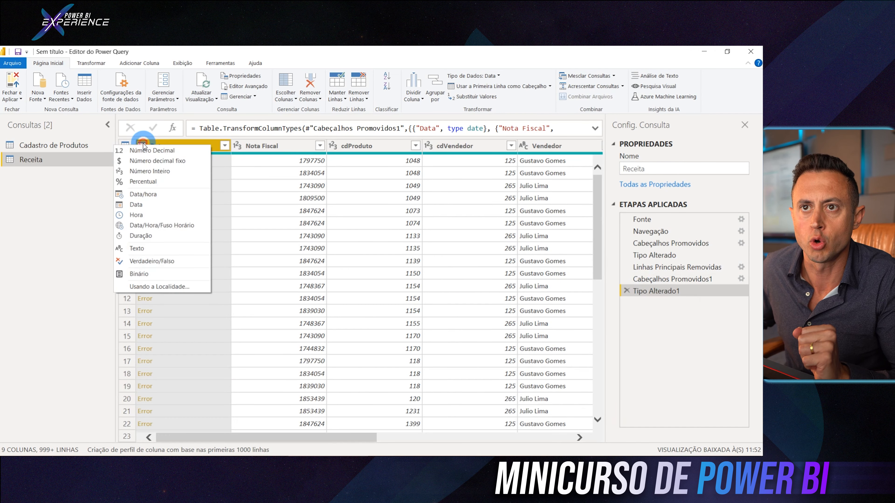
{"action": "left_click", "coordinate": [141, 248]}
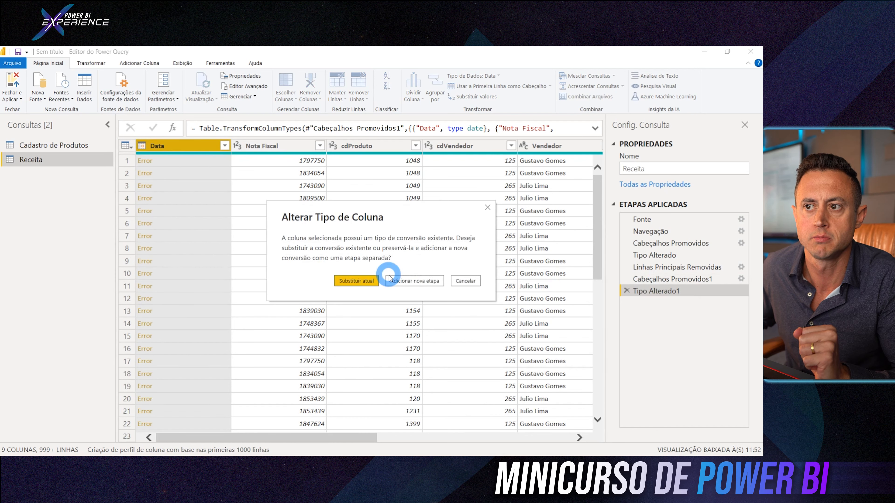
{"action": "left_click", "coordinate": [363, 282]}
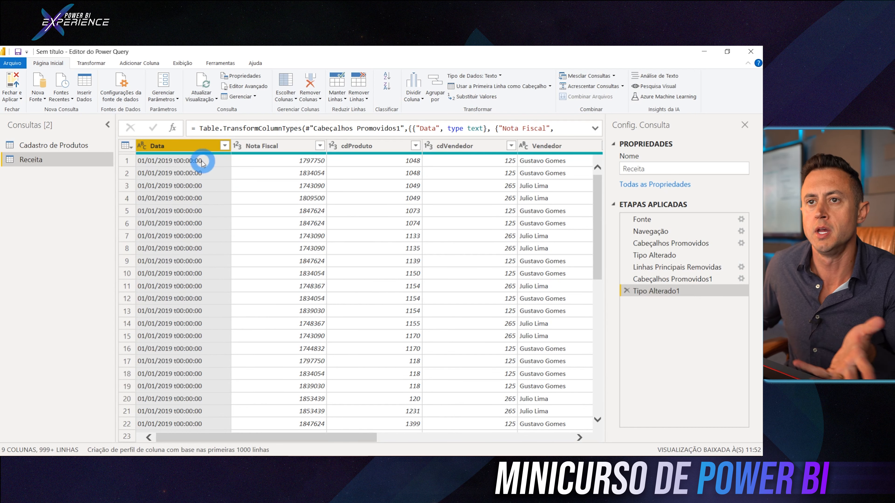
Extract only the date text before the delimiter in the Data column and set the column's data type to Data.
{"action": "mouse_move", "coordinate": [191, 150]}
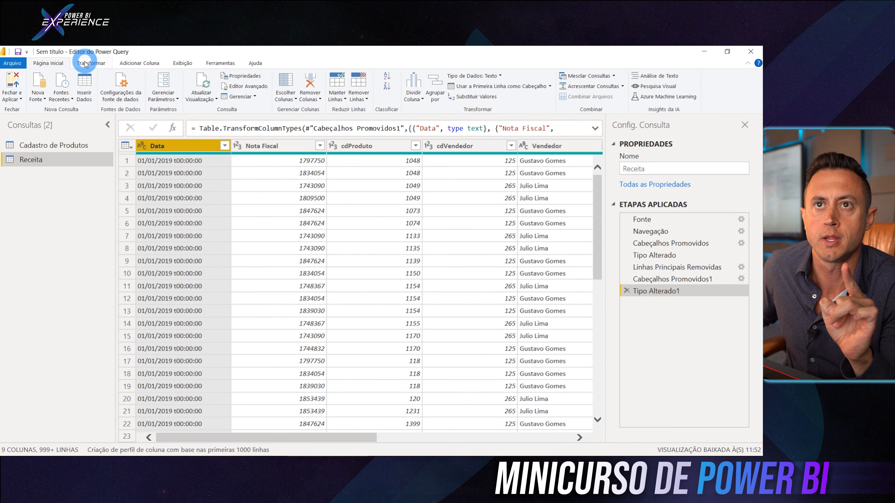
{"action": "left_click", "coordinate": [85, 64]}
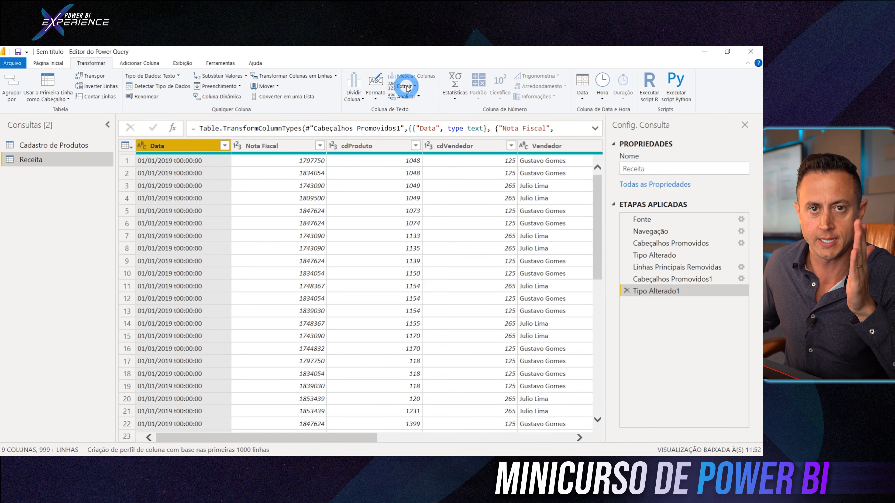
{"action": "left_click", "coordinate": [405, 87]}
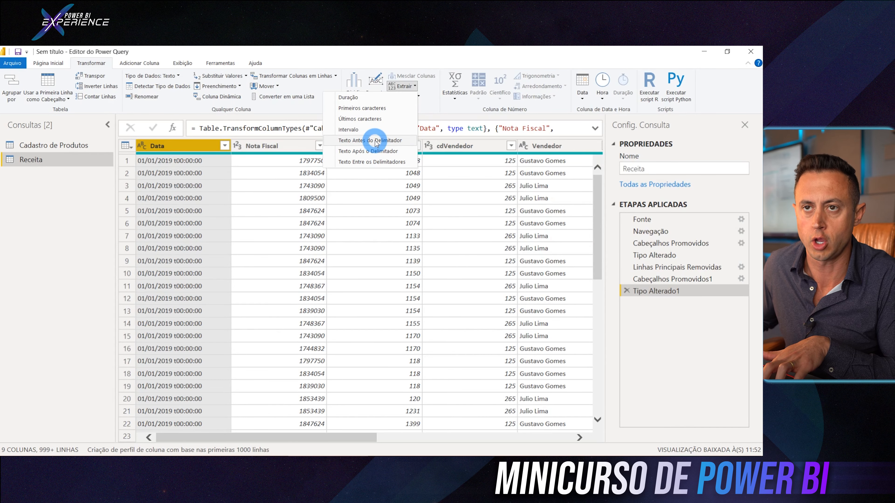
{"action": "left_click", "coordinate": [377, 143]}
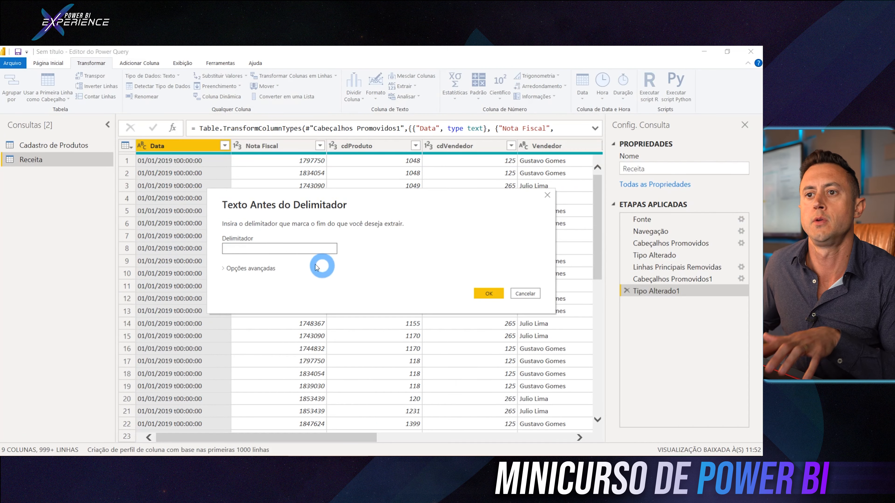
{"action": "left_click", "coordinate": [489, 295]}
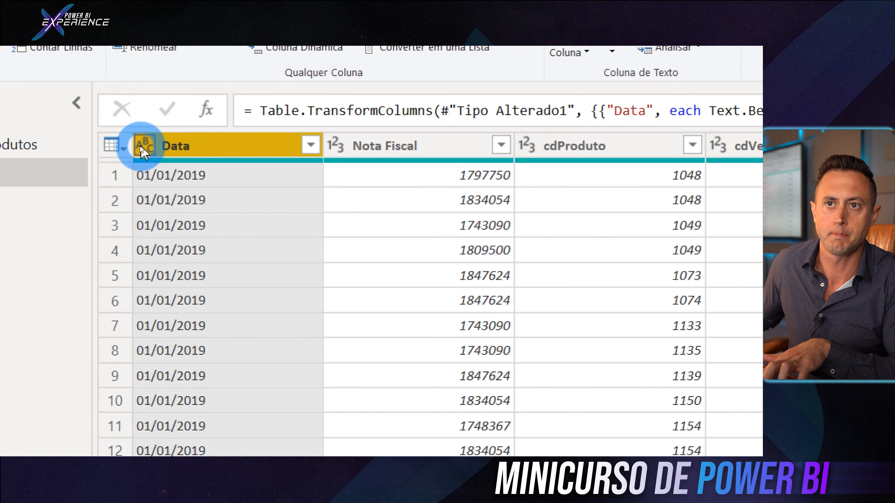
{"action": "left_click", "coordinate": [141, 145]}
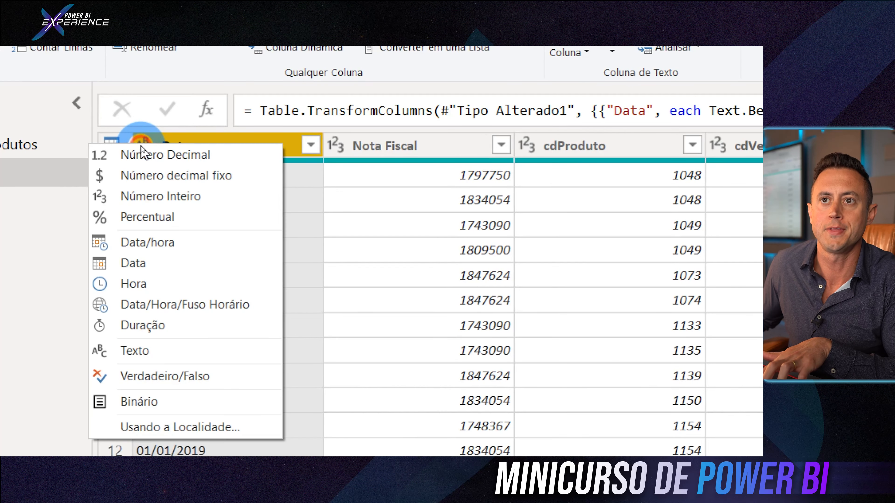
{"action": "left_click", "coordinate": [140, 265]}
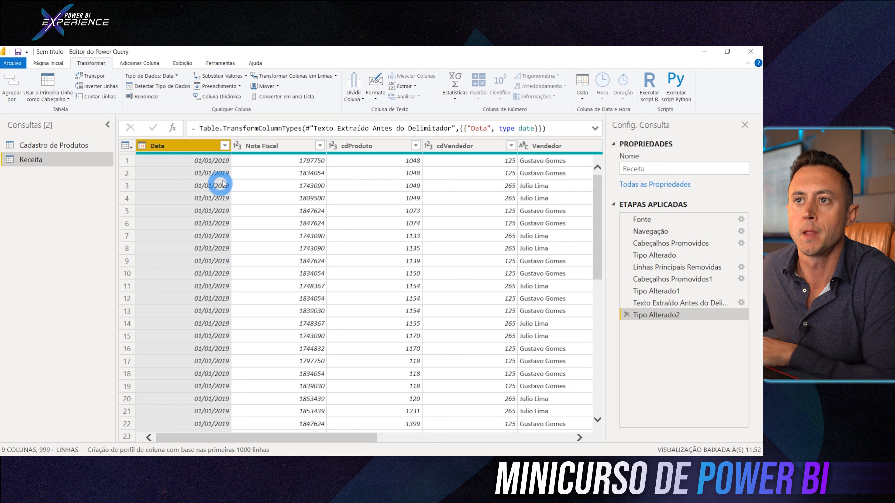
Check the remaining columns of the Receita query and remove the empty Column9 column.
{"action": "left_click", "coordinate": [268, 149]}
{"action": "left_click", "coordinate": [338, 164]}
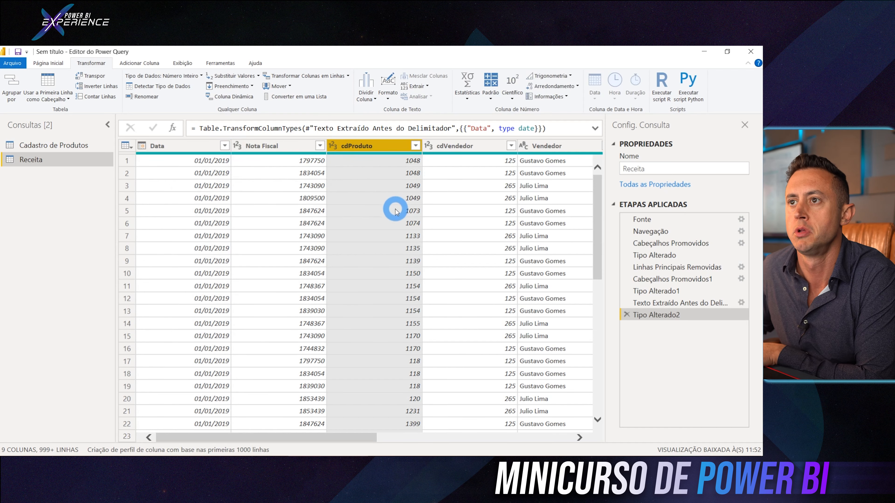
{"action": "left_click", "coordinate": [437, 166]}
{"action": "left_click", "coordinate": [527, 200]}
{"action": "left_click", "coordinate": [533, 176]}
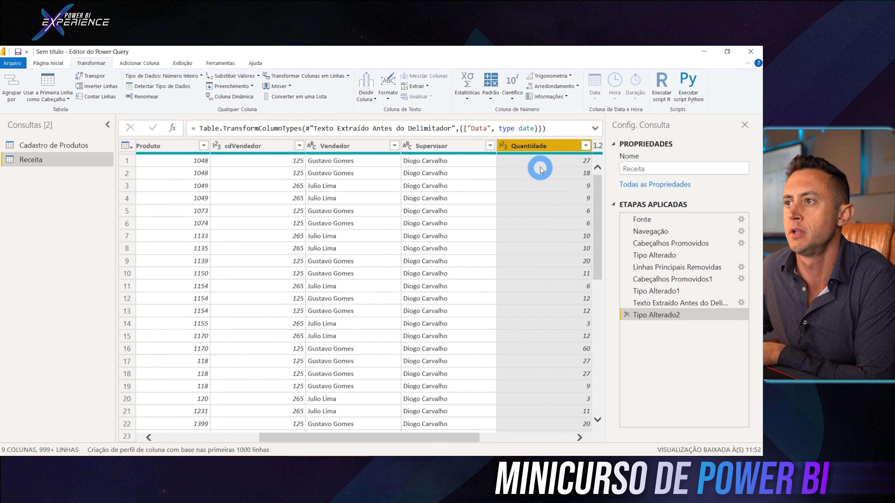
{"action": "left_click", "coordinate": [543, 158]}
{"action": "left_click", "coordinate": [528, 156]}
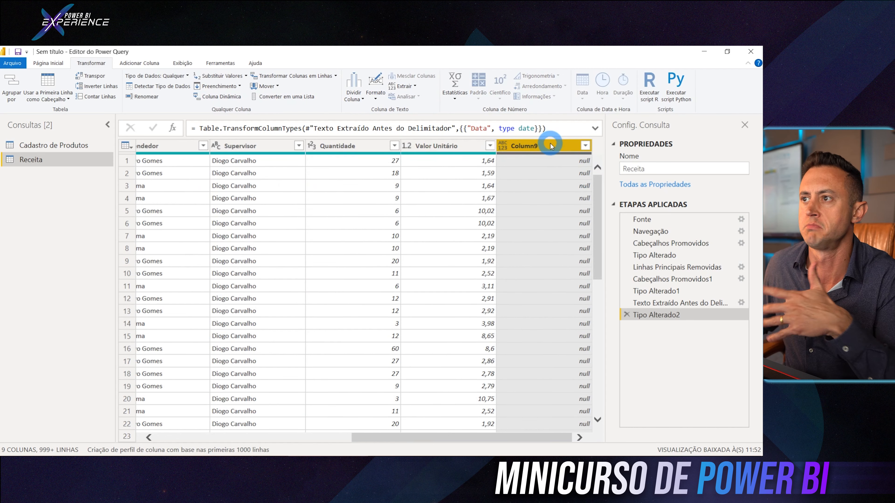
{"action": "right_click", "coordinate": [527, 145]}
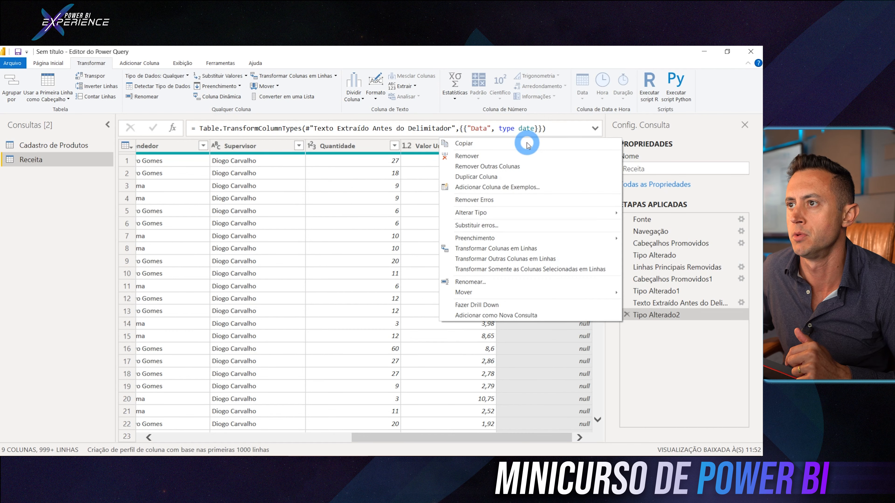
{"action": "left_click", "coordinate": [483, 156]}
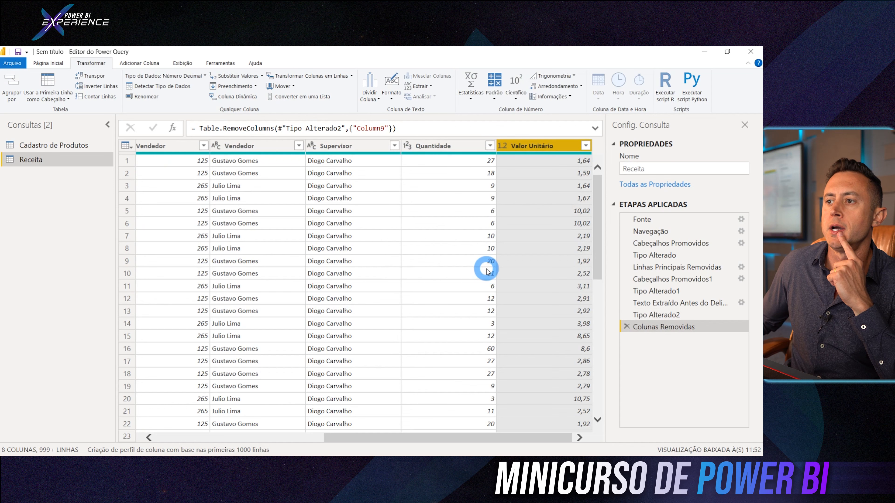
Examine the Quantidade and Valor Unitário columns of the Receita query as the factors for calculating revenue.
{"action": "left_click_drag", "start_coordinate": [404, 438], "coordinate": [446, 451]}
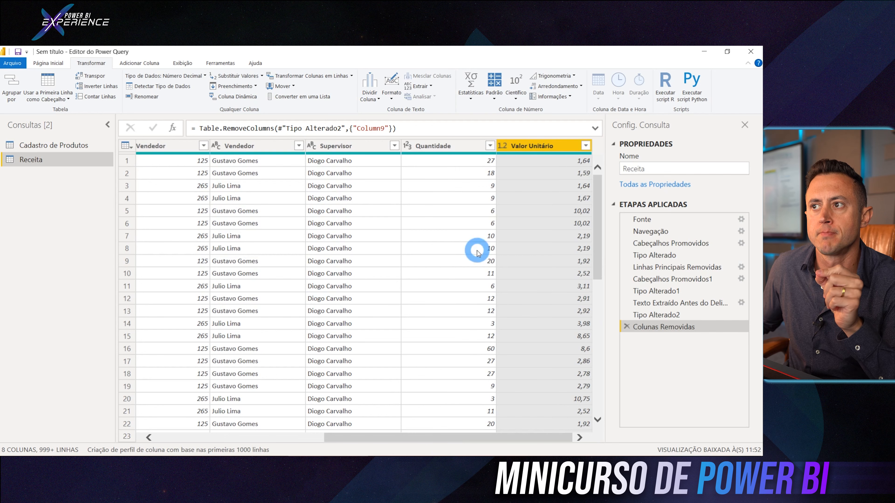
{"action": "left_click", "coordinate": [453, 147]}
{"action": "left_click", "coordinate": [531, 146]}
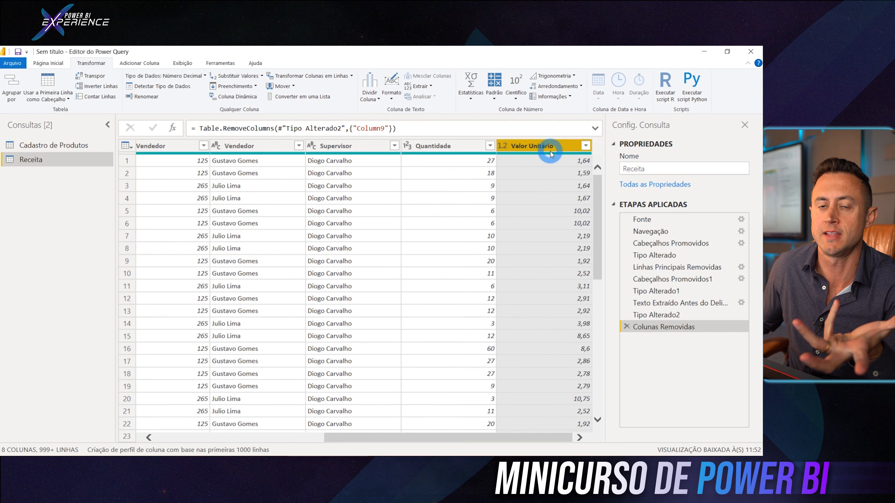
{"action": "left_click", "coordinate": [459, 146]}
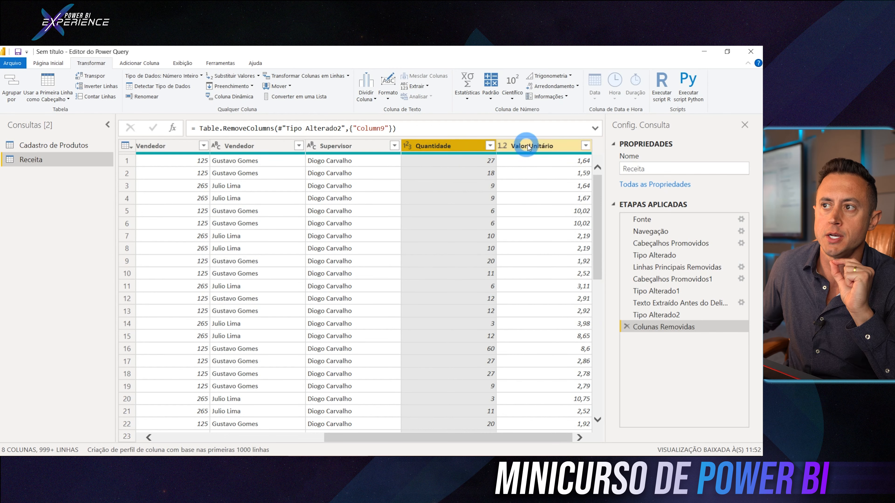
{"action": "left_click", "coordinate": [536, 146]}
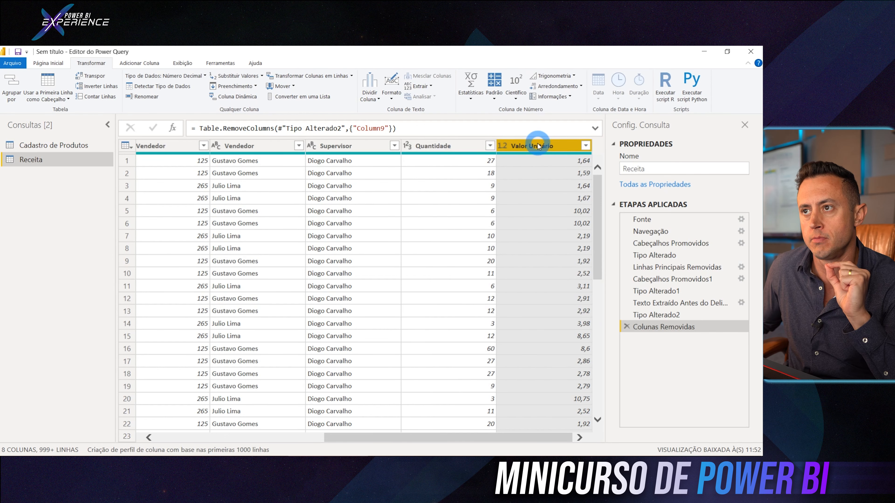
{"action": "left_click", "coordinate": [457, 146]}
{"action": "left_click", "coordinate": [535, 146]}
{"action": "left_click", "coordinate": [456, 146]}
{"action": "left_click", "coordinate": [534, 146]}
Add a new column that multiplies Quantidade by Valor Unitário.
{"action": "left_click", "coordinate": [463, 147]}
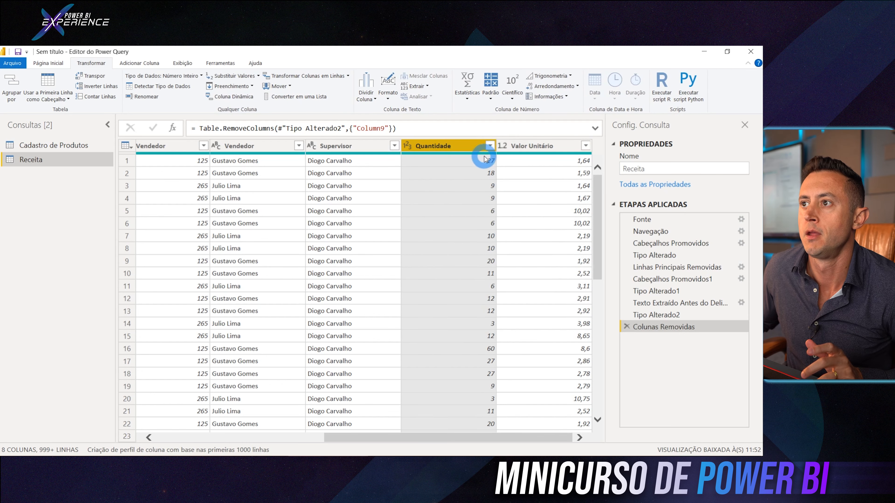
{"action": "left_click", "coordinate": [544, 147], "text": "ctrl"}
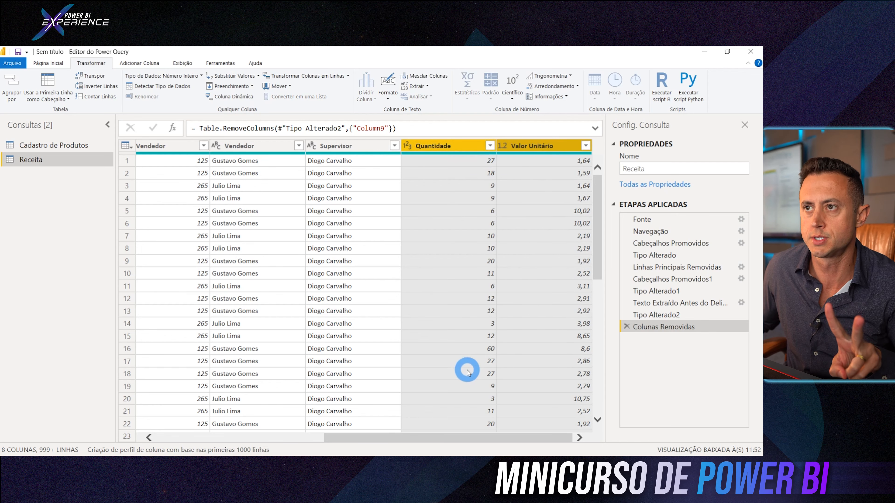
{"action": "left_click", "coordinate": [135, 63]}
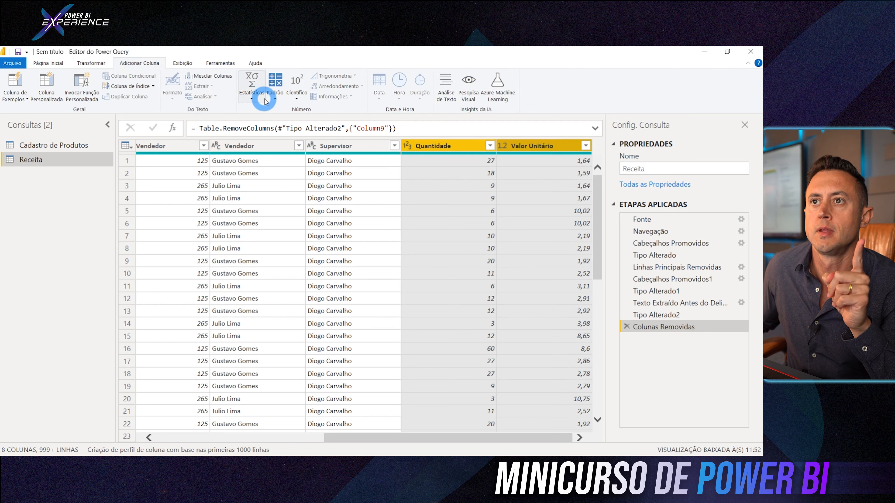
{"action": "left_click", "coordinate": [275, 98]}
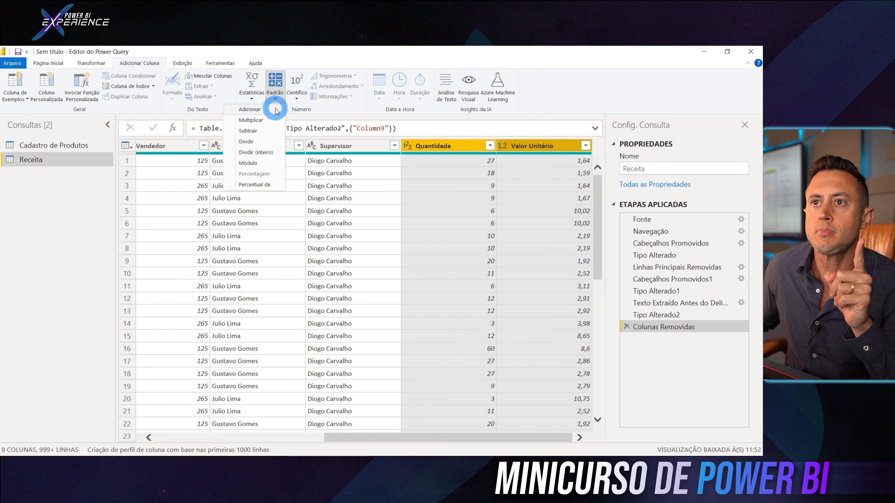
{"action": "left_click", "coordinate": [265, 121]}
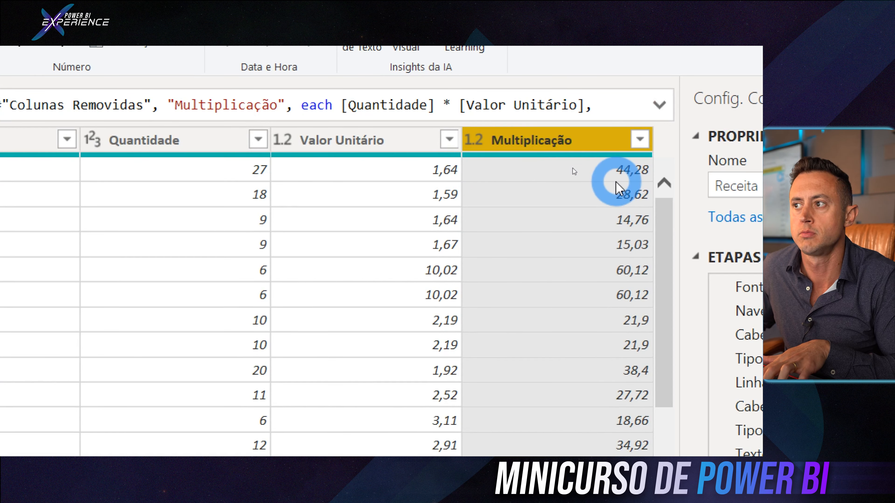
Rename the Multiplicação column as Receita and set its data type to Número decimal fixo.
{"action": "left_click", "coordinate": [374, 251]}
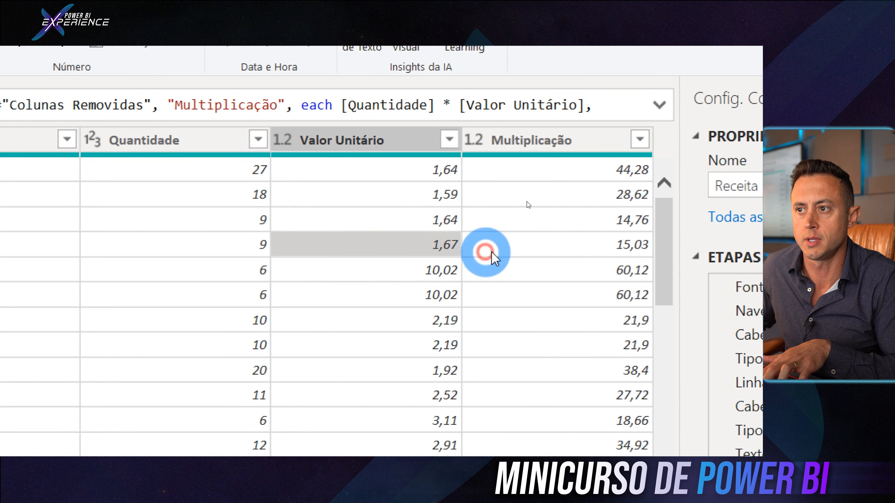
{"action": "left_click", "coordinate": [631, 247]}
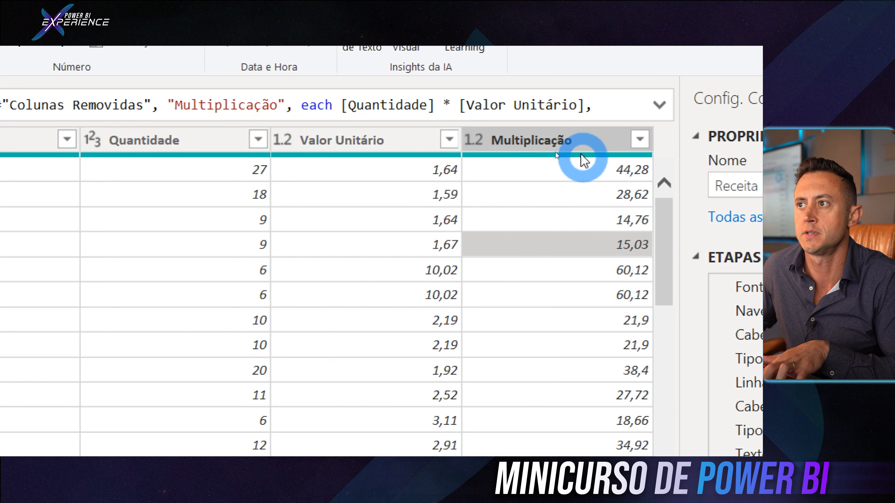
{"action": "left_click", "coordinate": [549, 136]}
{"action": "double_click", "coordinate": [549, 136]}
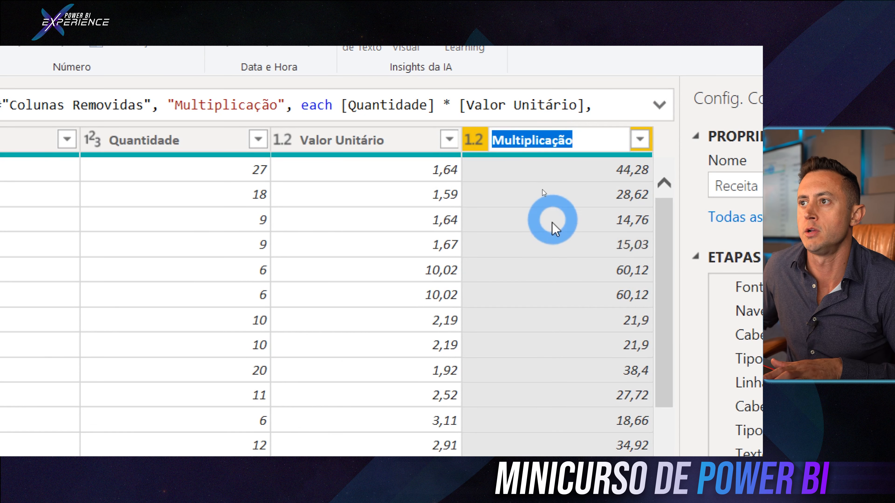
{"action": "type", "text": "Receita"}
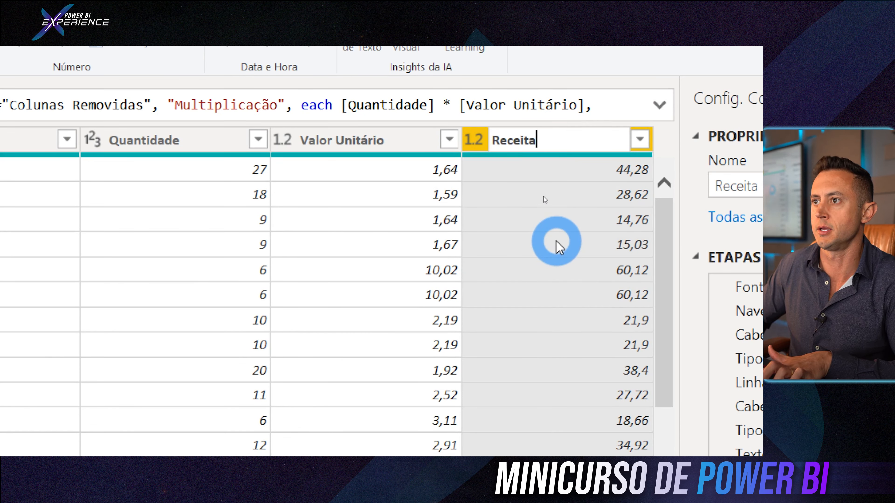
{"action": "key", "text": "Return"}
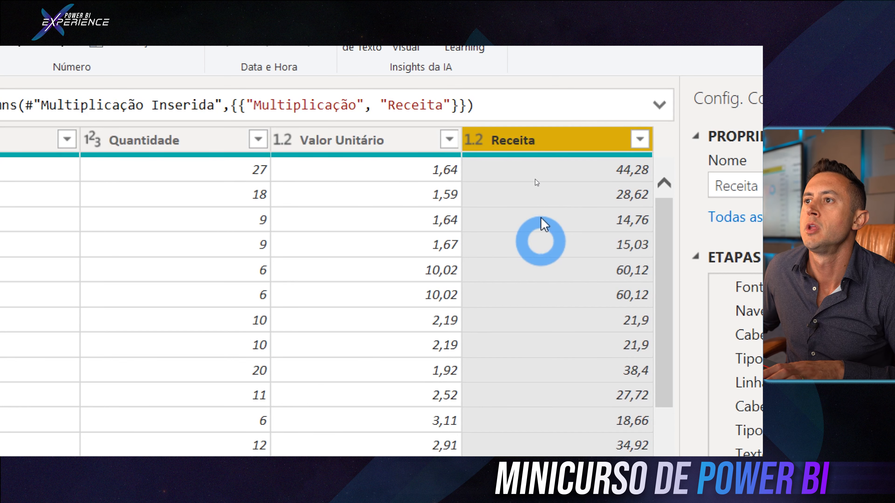
{"action": "left_click", "coordinate": [474, 140]}
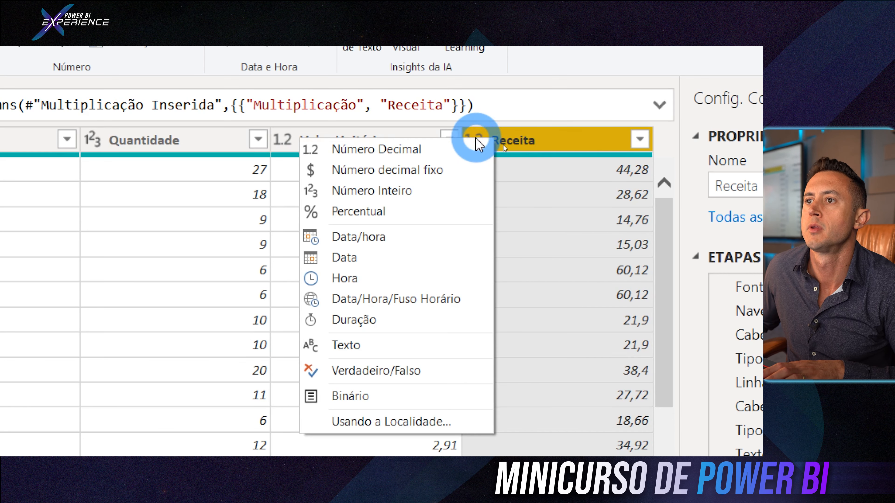
{"action": "left_click", "coordinate": [398, 171]}
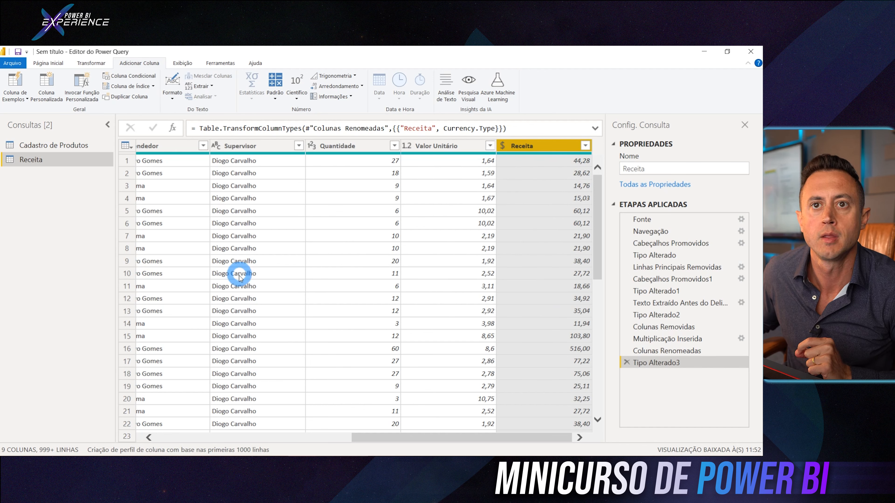
Review the columns of the Receita and Cadastro de Produtos queries, comparing cdProduto with Cod Produto.
{"action": "left_click_drag", "start_coordinate": [432, 441], "coordinate": [197, 437]}
{"action": "left_click", "coordinate": [277, 146]}
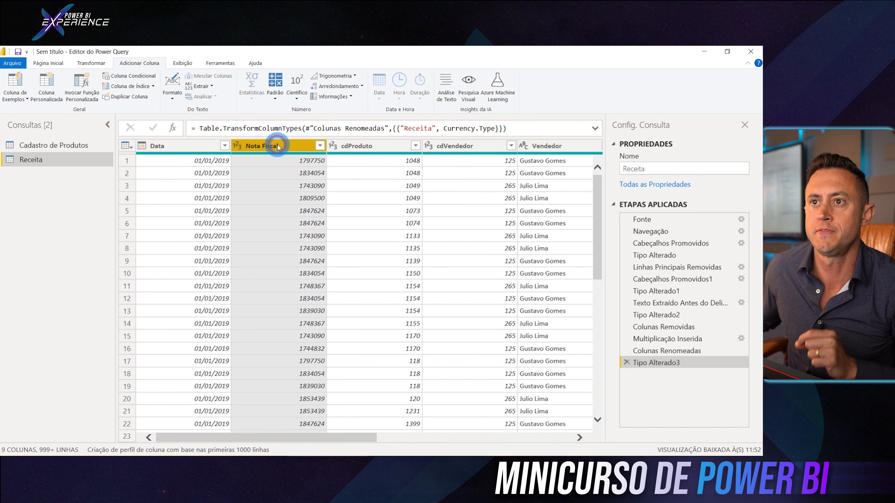
{"action": "left_click", "coordinate": [50, 144]}
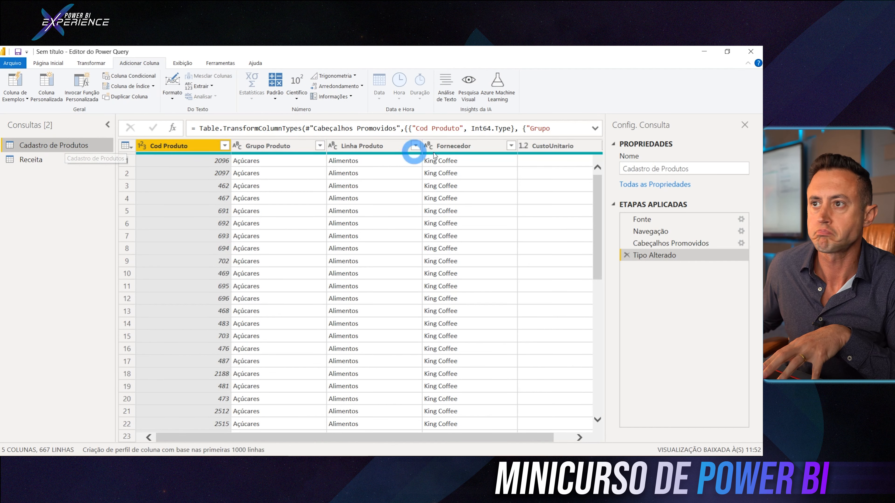
{"action": "left_click", "coordinate": [559, 149], "text": "ctrl"}
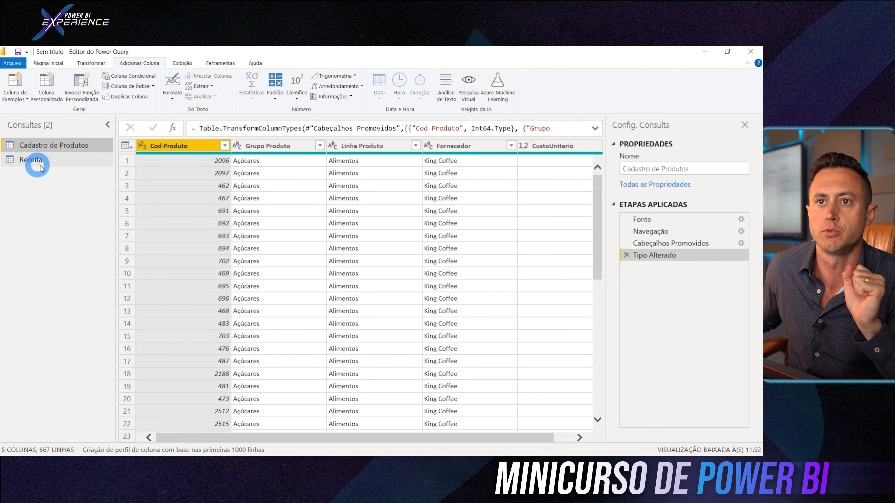
{"action": "left_click", "coordinate": [53, 162]}
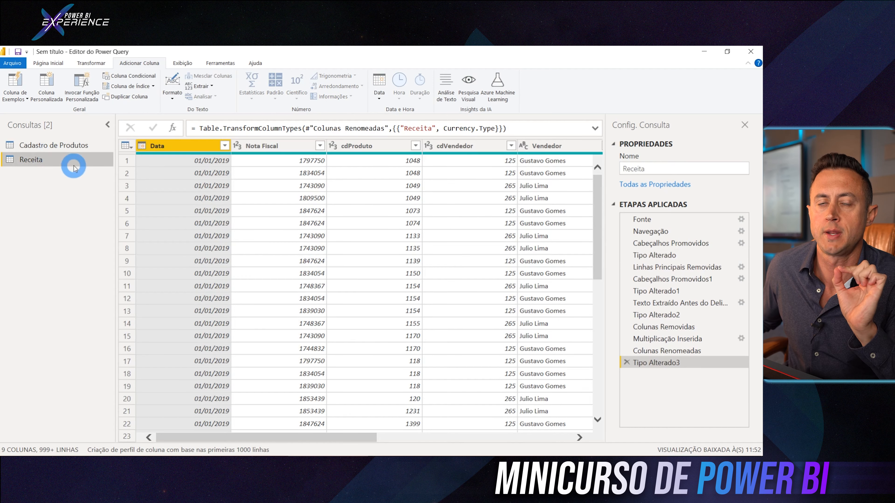
{"action": "left_click_drag", "start_coordinate": [352, 438], "coordinate": [287, 437]}
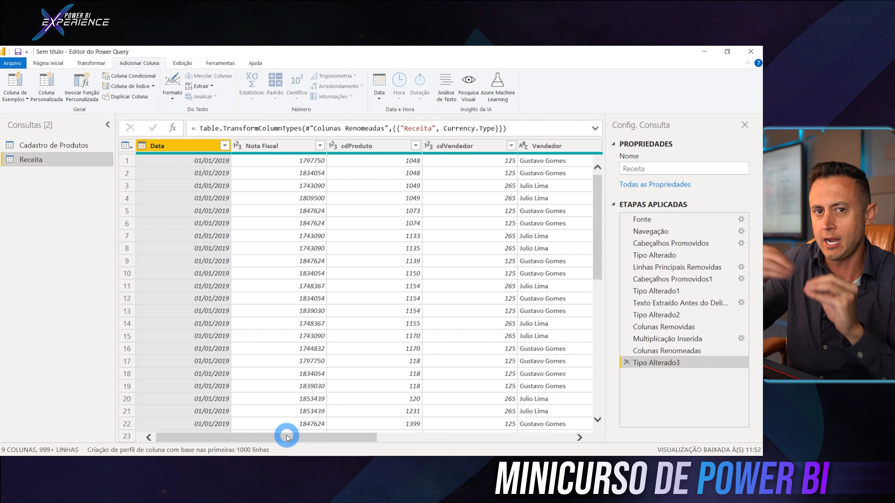
{"action": "left_click", "coordinate": [287, 145]}
{"action": "left_click", "coordinate": [357, 146]}
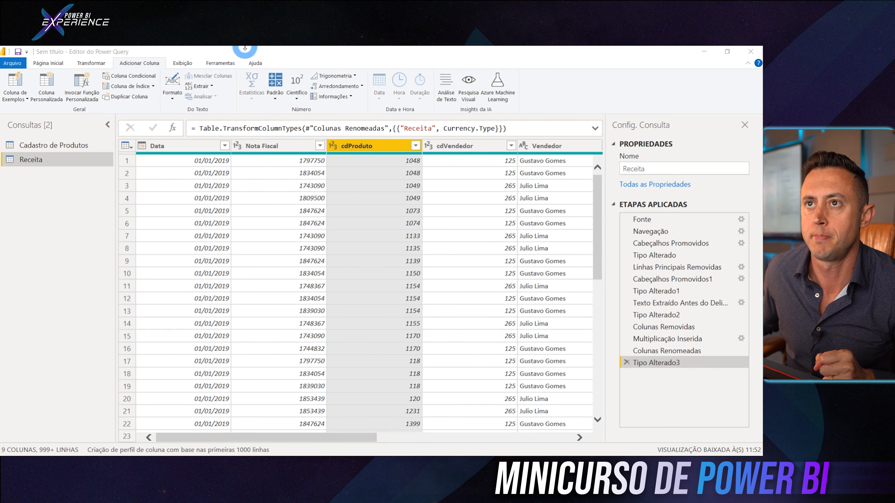
Close the Power Query editor applying the pending changes, and check both tables in the report's field list.
{"action": "left_click", "coordinate": [48, 65]}
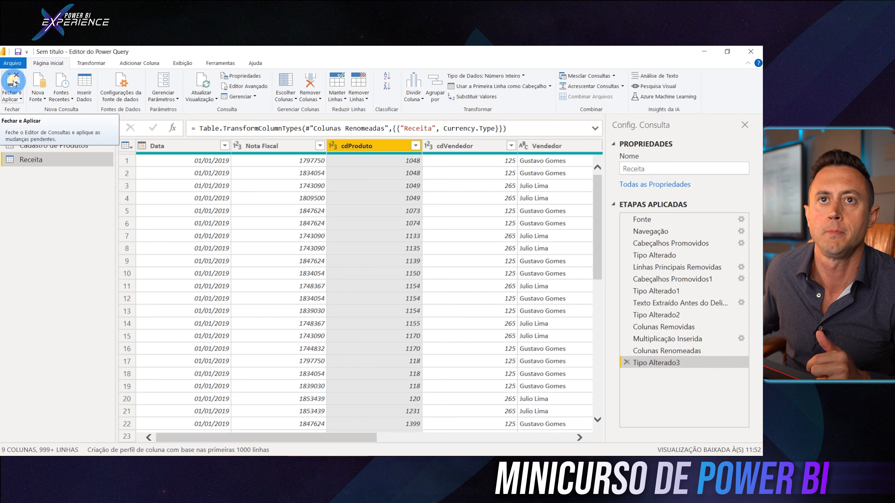
{"action": "left_click", "coordinate": [72, 169]}
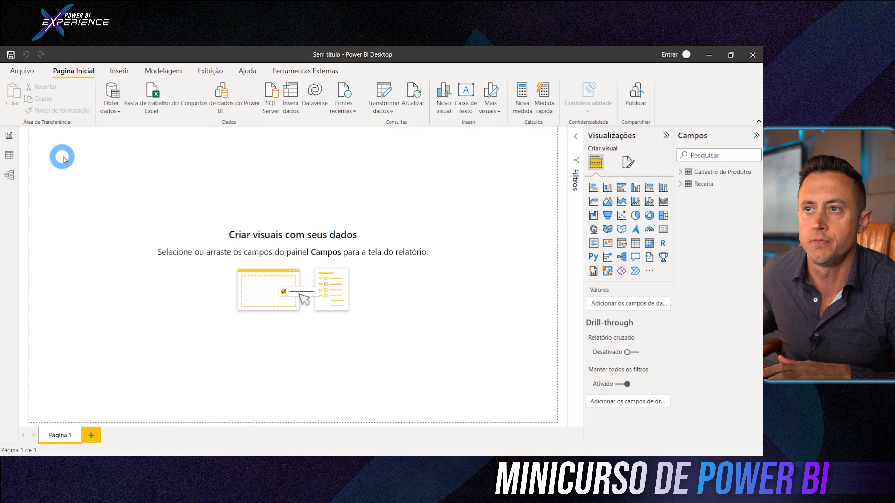
{"action": "left_click", "coordinate": [702, 174]}
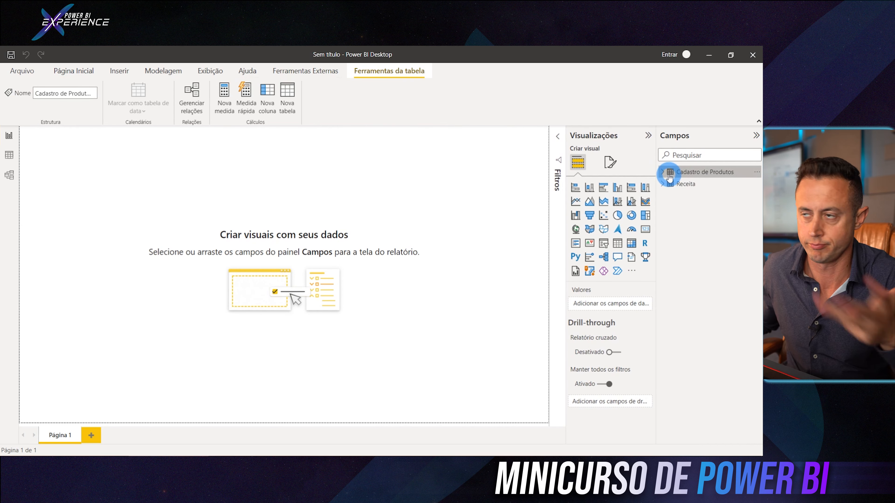
{"action": "left_click", "coordinate": [662, 172]}
{"action": "left_click", "coordinate": [662, 172]}
{"action": "left_click", "coordinate": [662, 184]}
{"action": "left_click", "coordinate": [662, 183]}
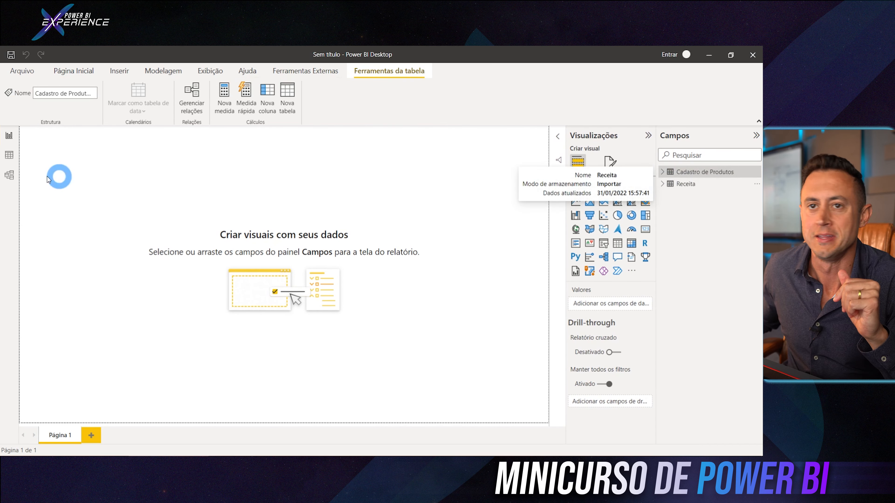
Examine the loaded rows of Cadastro de Produtos and Receita and both tables in the model diagram, returning to the report.
{"action": "left_click", "coordinate": [9, 155]}
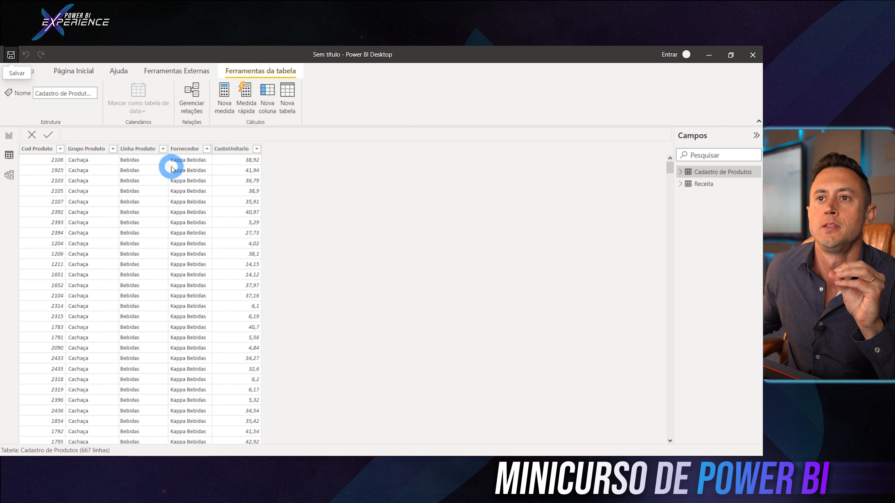
{"action": "left_click", "coordinate": [708, 185]}
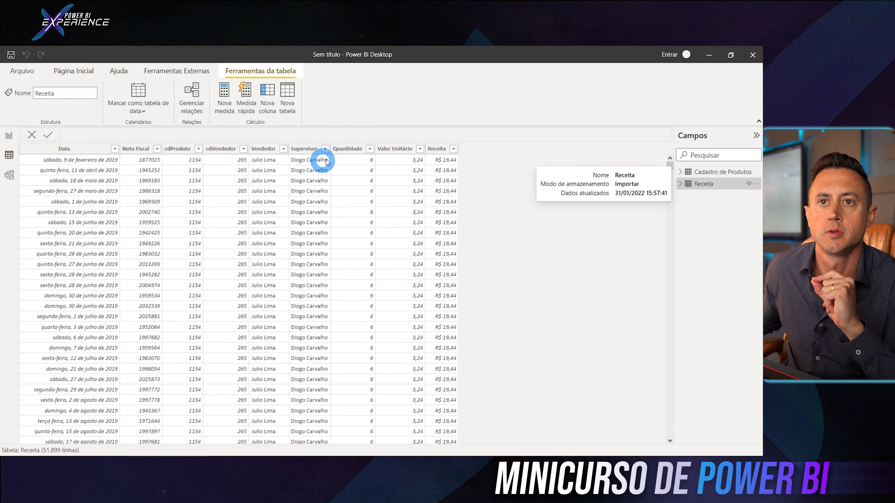
{"action": "left_click", "coordinate": [437, 147]}
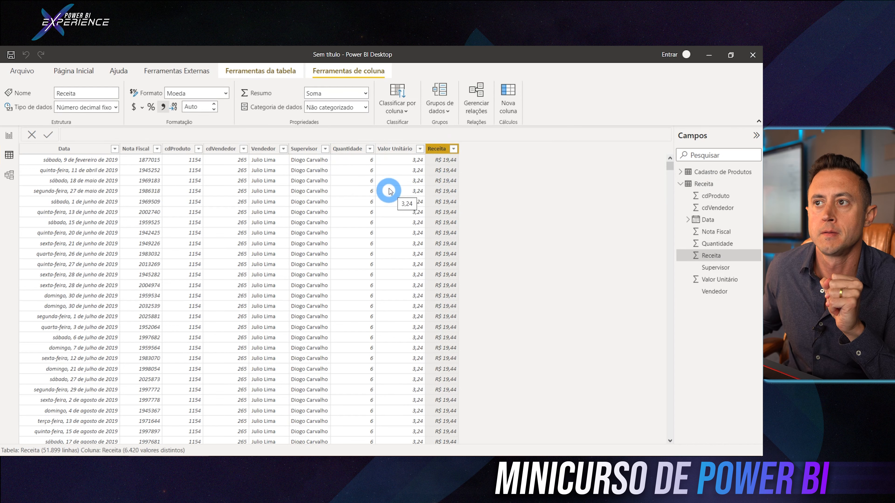
{"action": "left_click", "coordinate": [9, 175]}
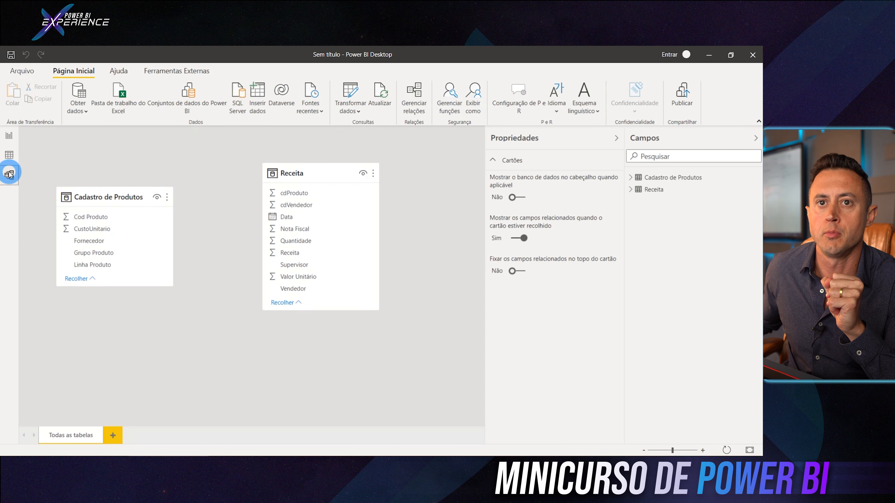
{"action": "mouse_move", "coordinate": [327, 175]}
{"action": "left_mouse_down"}
{"action": "mouse_move", "coordinate": [348, 162]}
{"action": "mouse_move", "coordinate": [329, 176]}
{"action": "left_mouse_up"}
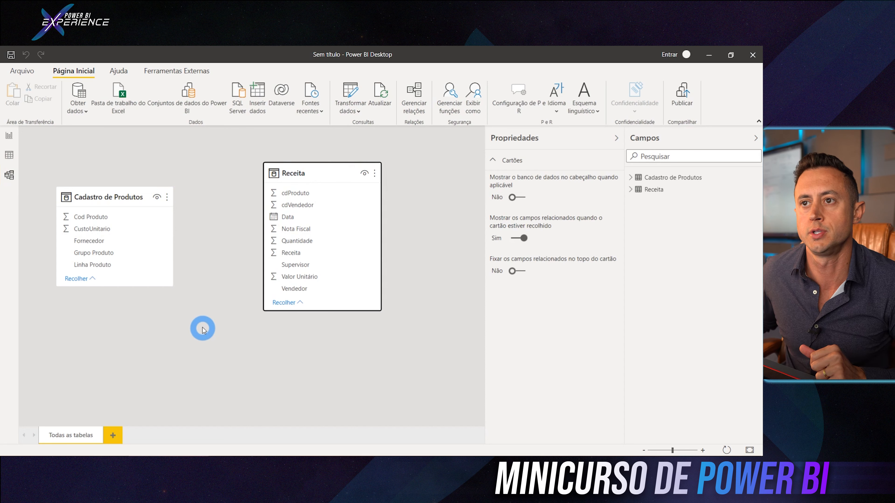
{"action": "left_click", "coordinate": [9, 136]}
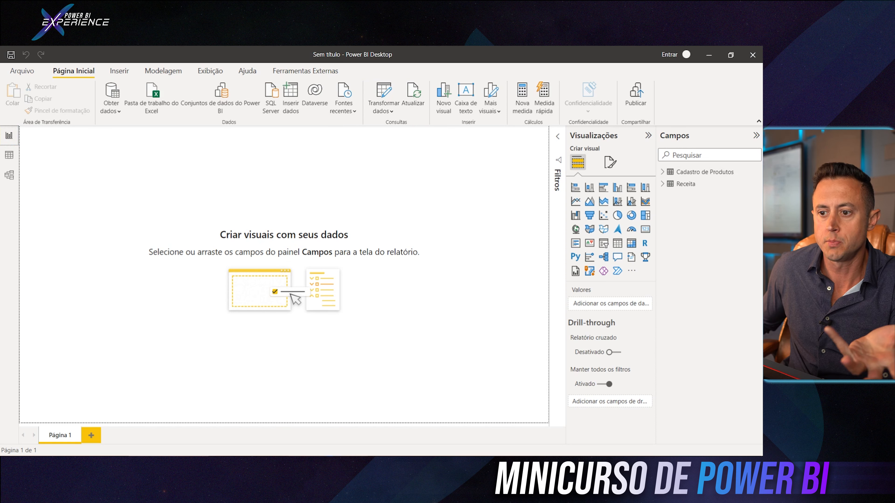
Switch to BaseDados.xlsx in Excel and enter the header Receita in cell I4.
{"action": "key", "text": "alt+Tab"}
{"action": "left_click", "coordinate": [605, 209]}
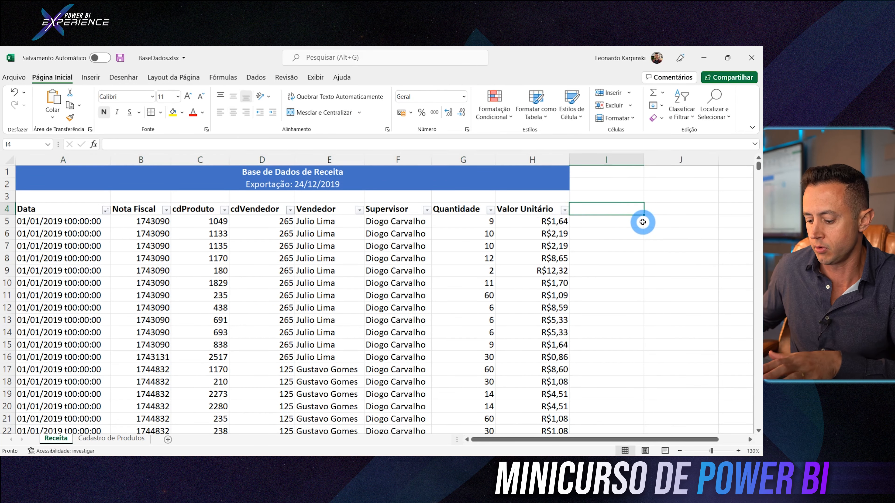
{"action": "type", "text": "F"}
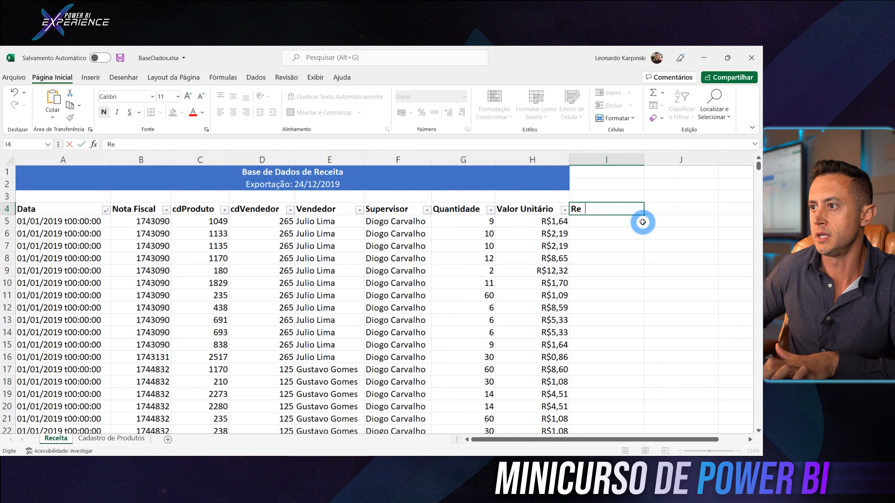
{"action": "type", "text": "eceita"}
{"action": "key", "text": "Return"}
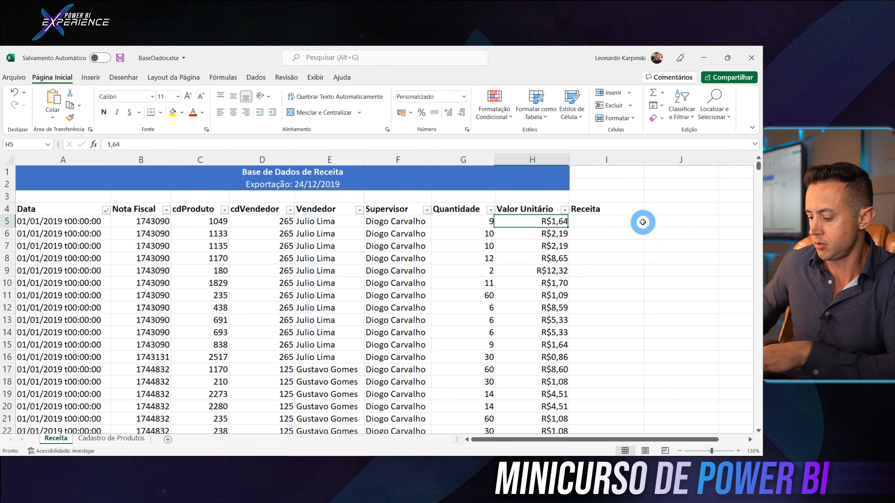
Calculate the first row's revenue in cell I5 with the formula =G5*H5.
{"action": "type", "text": "="}
{"action": "key", "text": "Left"}
{"action": "key", "text": "Left"}
{"action": "type", "text": "*"}
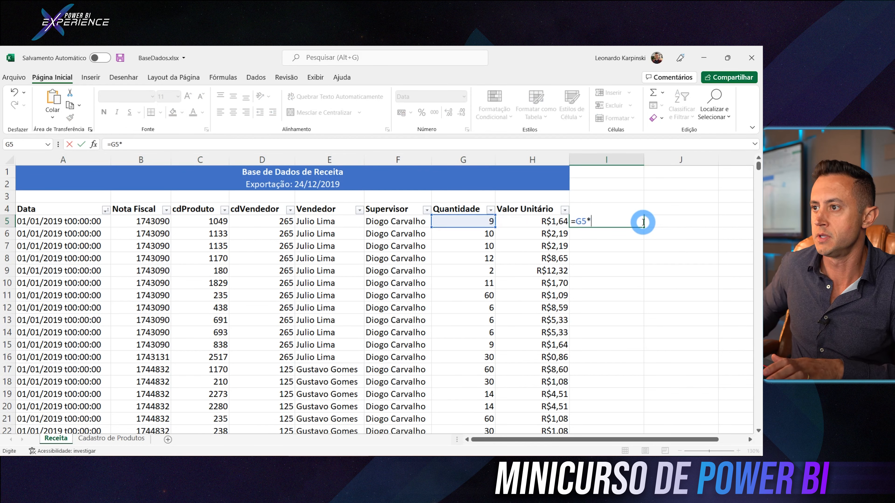
{"action": "key", "text": "Left"}
{"action": "key", "text": "Return"}
{"action": "left_click", "coordinate": [643, 222]}
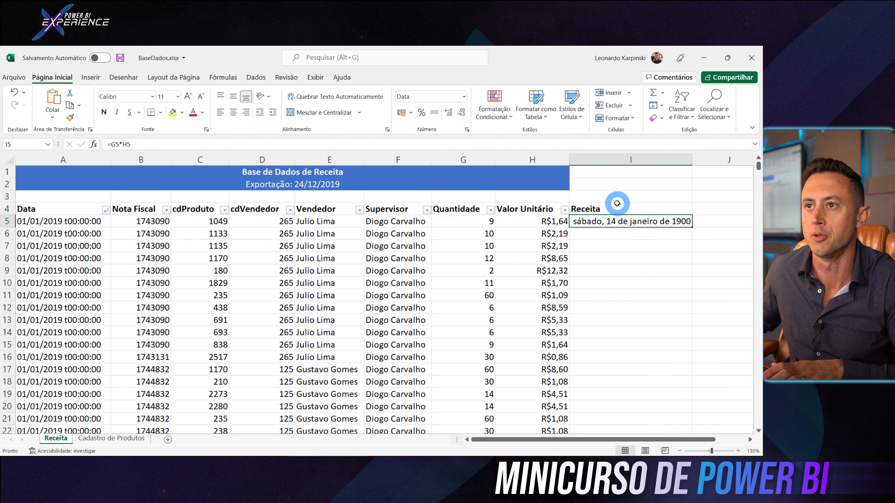
Apply the accounting number format to column I and fill the revenue formula down its rows.
{"action": "left_click", "coordinate": [662, 160]}
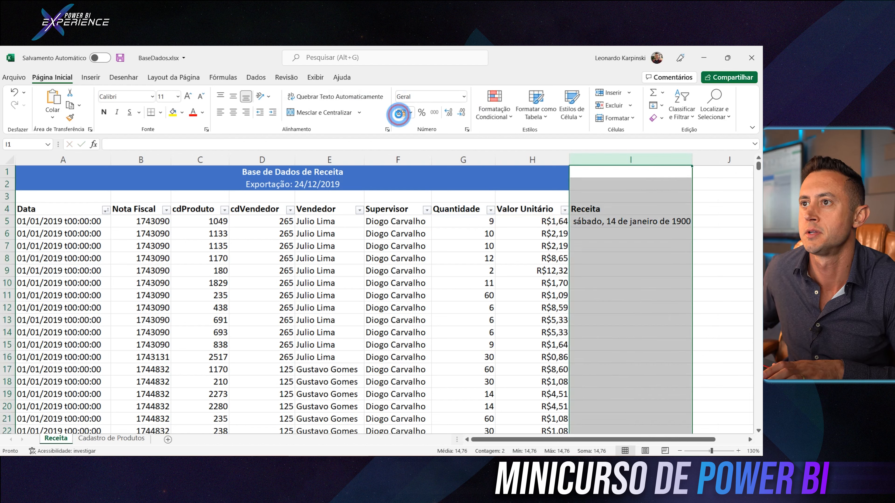
{"action": "left_click", "coordinate": [401, 113]}
{"action": "double_click", "coordinate": [688, 159]}
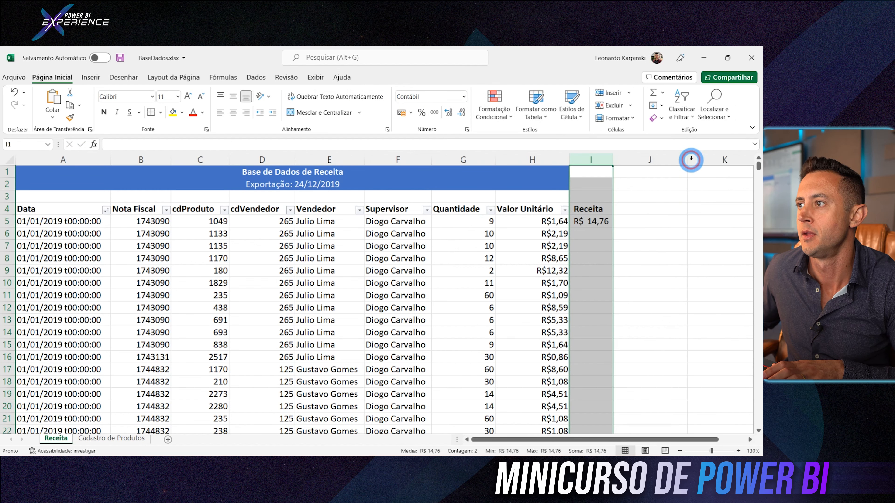
{"action": "left_click", "coordinate": [601, 223]}
{"action": "double_click", "coordinate": [613, 228]}
{"action": "left_click", "coordinate": [611, 160]}
{"action": "left_click_drag", "start_coordinate": [611, 159], "coordinate": [621, 173]}
{"action": "left_click", "coordinate": [611, 226]}
{"action": "left_click", "coordinate": [677, 213]}
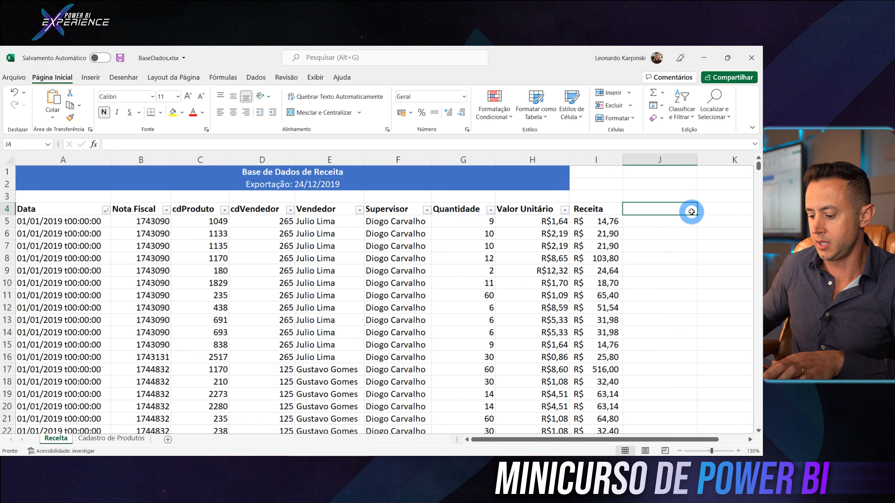
Discard a Grupo header entry in cell J4 and undo the Receita column additions on the sheet.
{"action": "type", "text": "Grupo"}
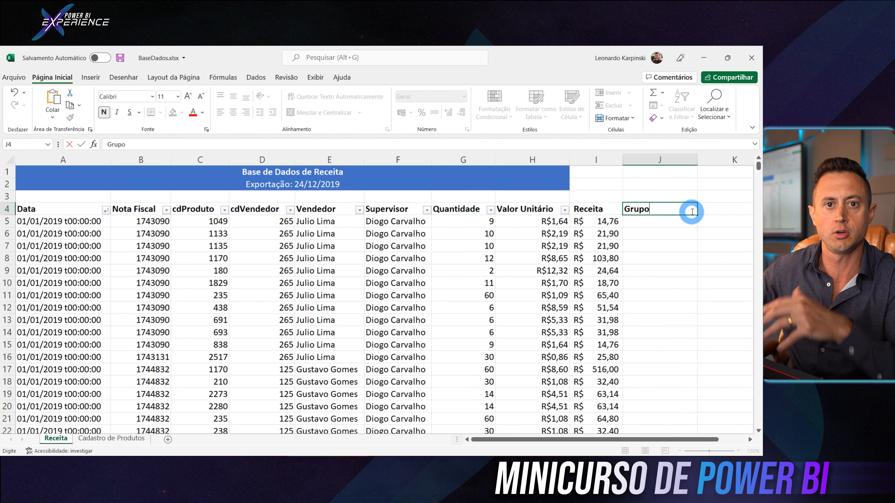
{"action": "key", "text": "Escape"}
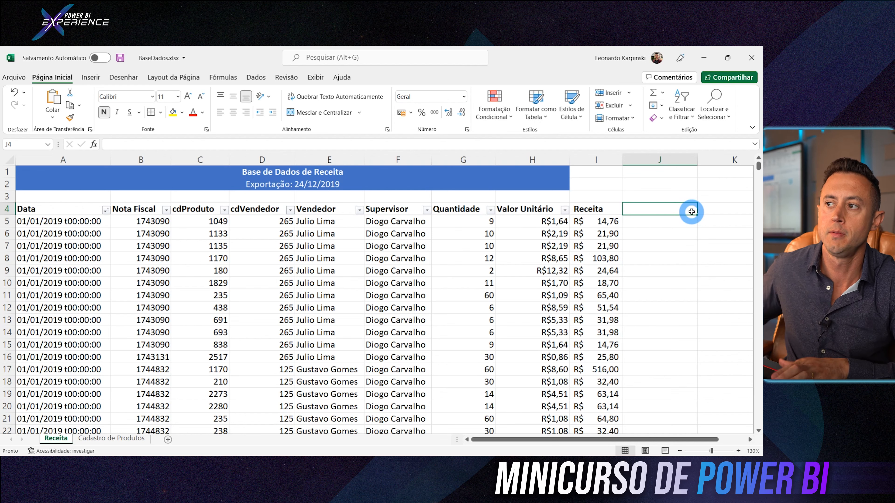
{"action": "key", "text": "ctrl+z"}
{"action": "key", "text": "ctrl+z"}
{"action": "key", "text": "ctrl+z"}
{"action": "key", "text": "ctrl+z"}
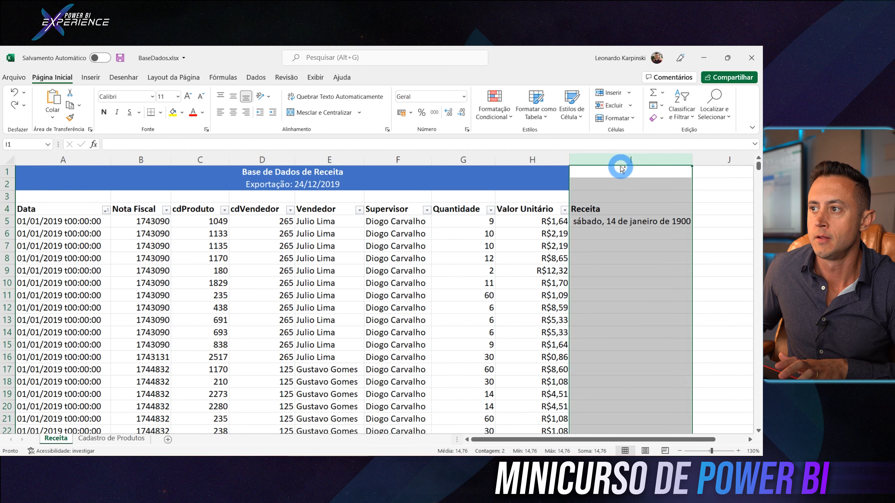
{"action": "key", "text": "ctrl+z"}
{"action": "key", "text": "ctrl+z"}
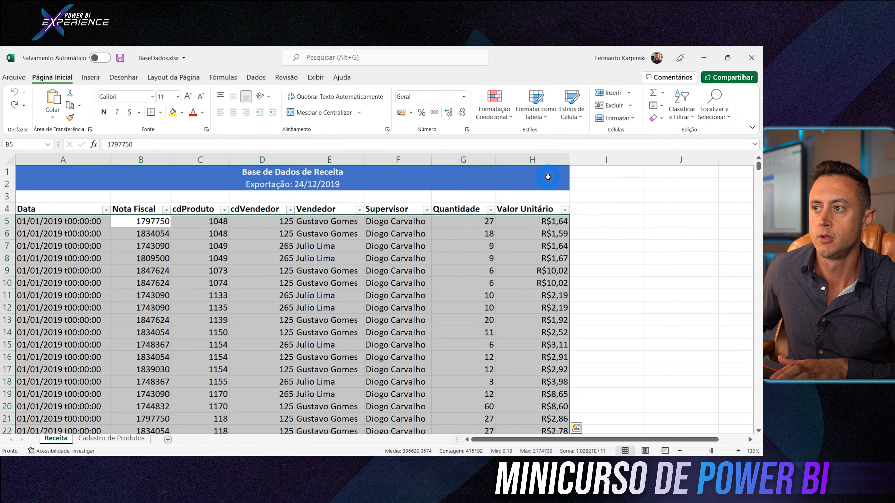
Redo the sort by Nota Fiscal on the Receita sheet and inspect its Data column.
{"action": "key", "text": "ctrl+y"}
{"action": "left_click", "coordinate": [331, 221]}
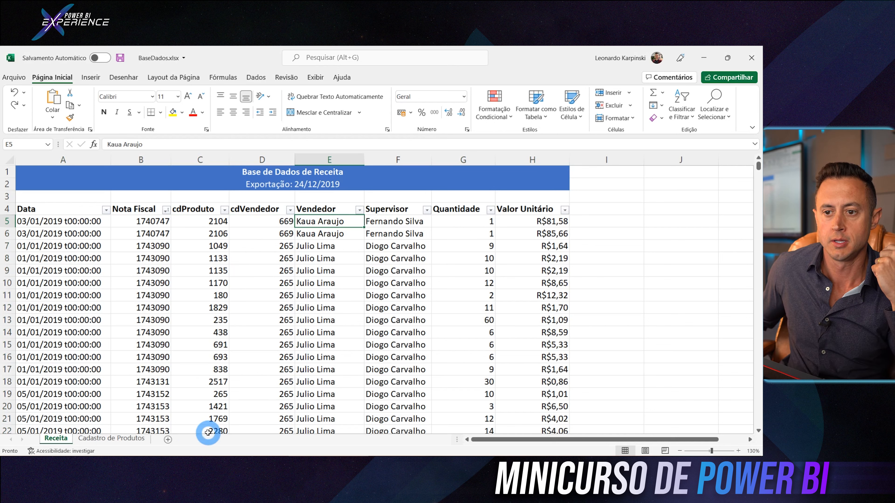
{"action": "left_click", "coordinate": [54, 158]}
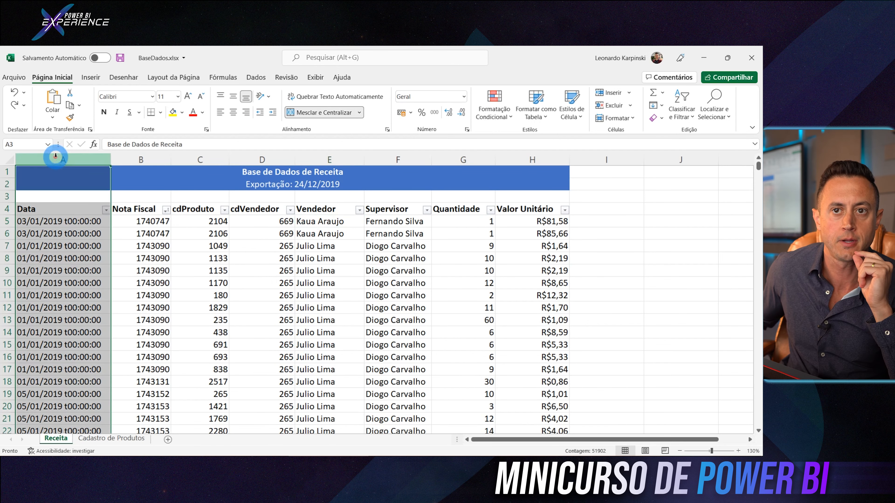
{"action": "left_click", "coordinate": [64, 212]}
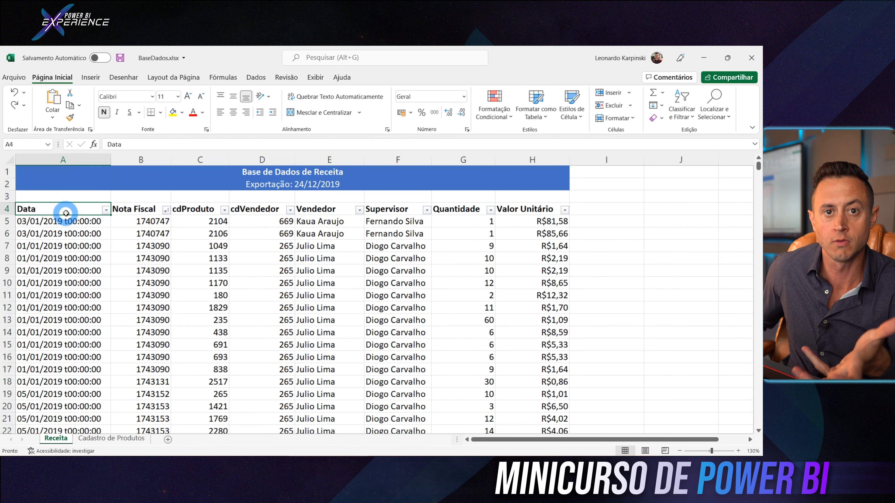